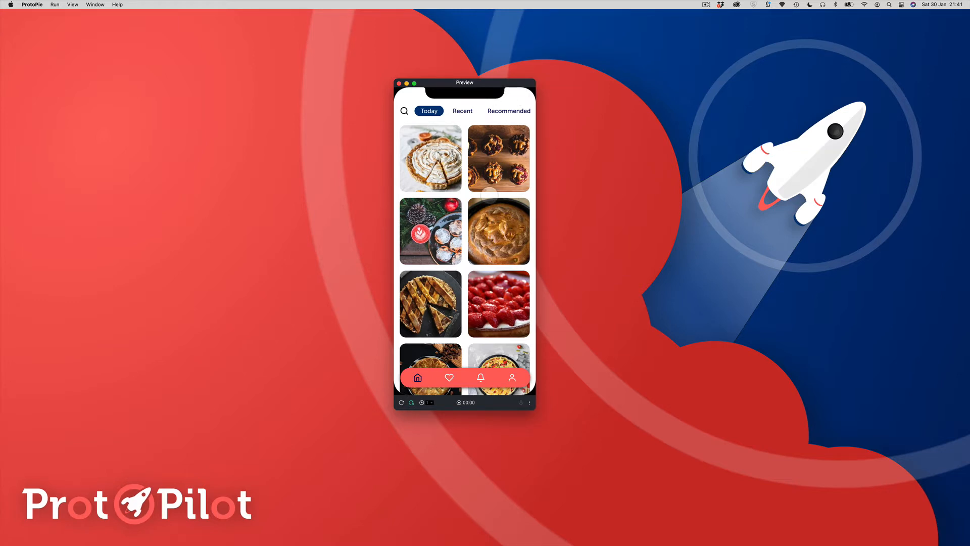
- Scroll through the photo feed in the prototype preview and pull it down to examine the refresh behaviour
scroll(488, 194, "down", 5)
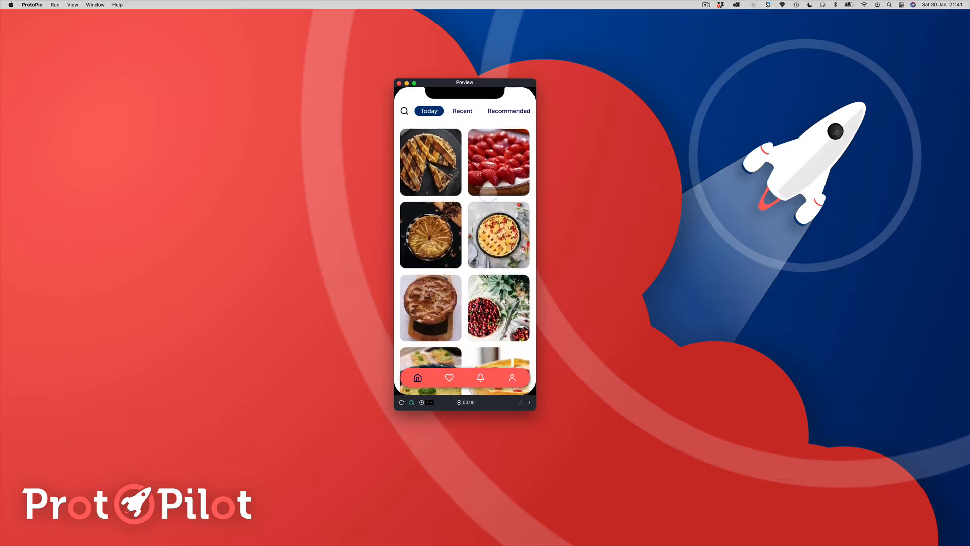
scroll(488, 192, "up", 2)
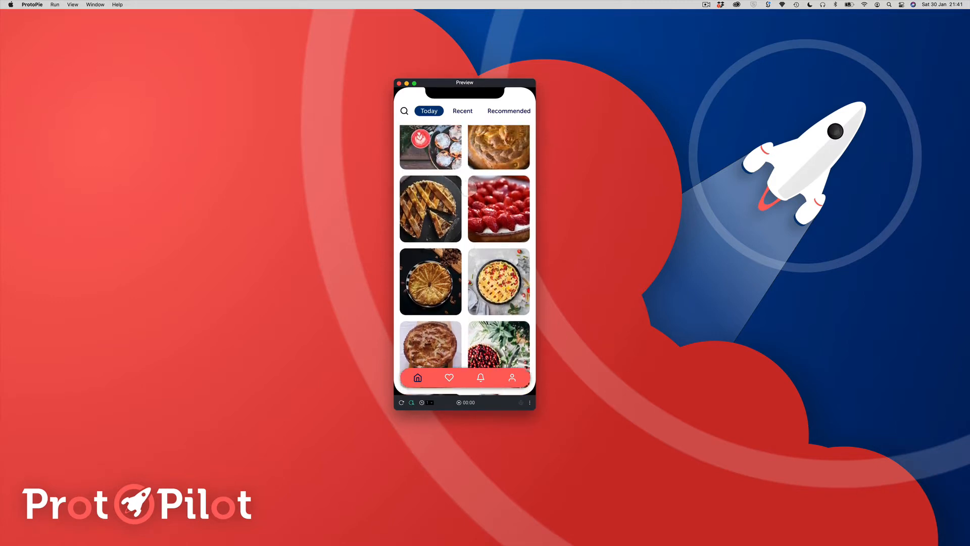
scroll(471, 188, "up", 2)
scroll(471, 172, "up", 2)
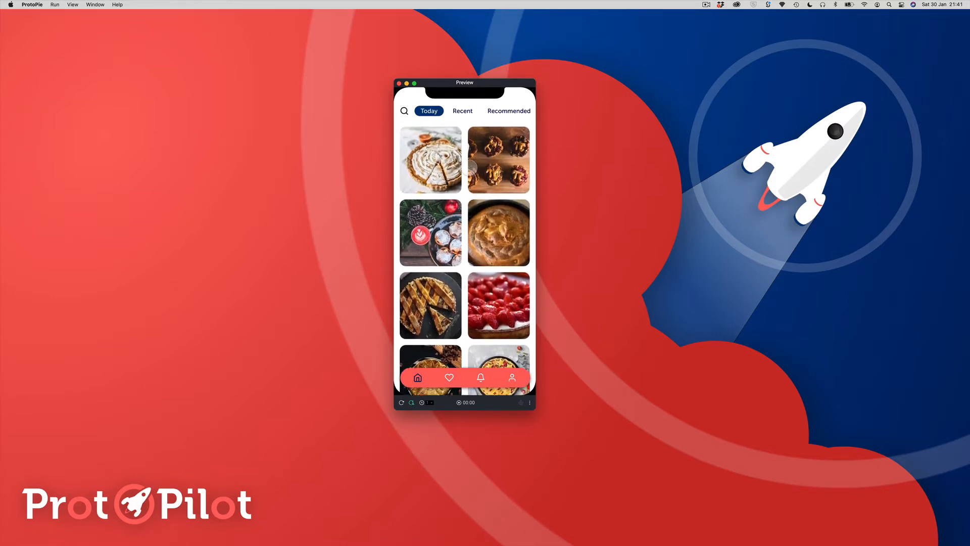
scroll(472, 167, "up", 2)
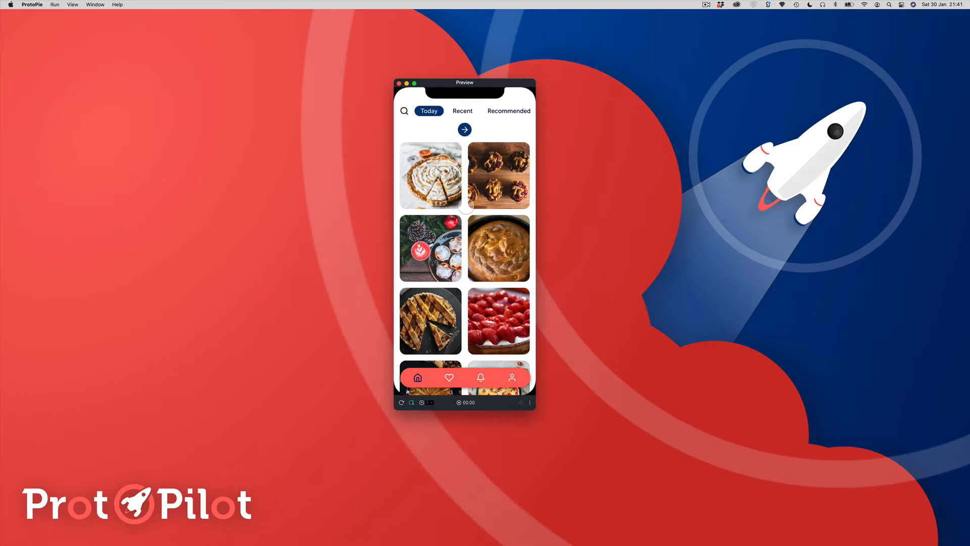
scroll(465, 205, "up", 2)
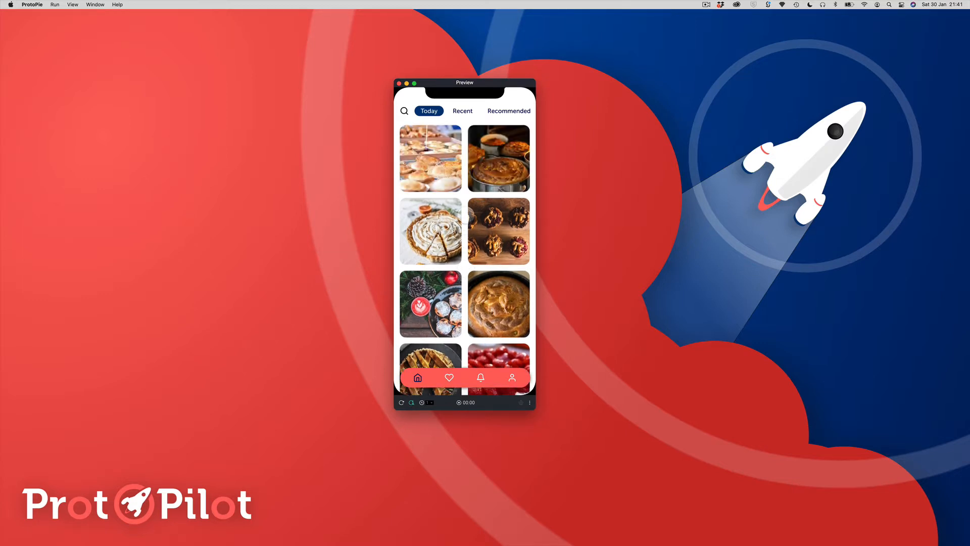
left_click_drag(467, 279, 476, 200)
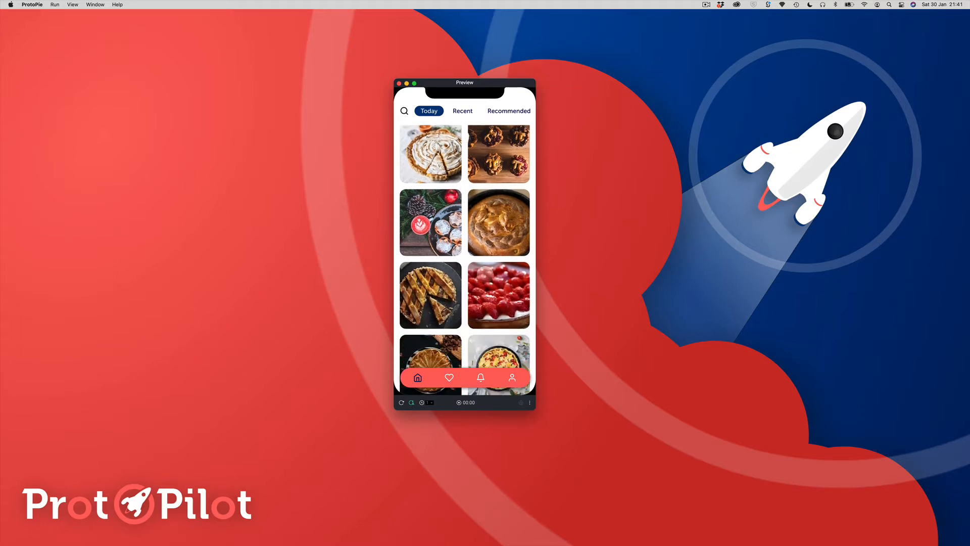
mouse_move(474, 282)
left_mouse_down()
mouse_move(473, 202)
mouse_move(471, 294)
left_mouse_up()
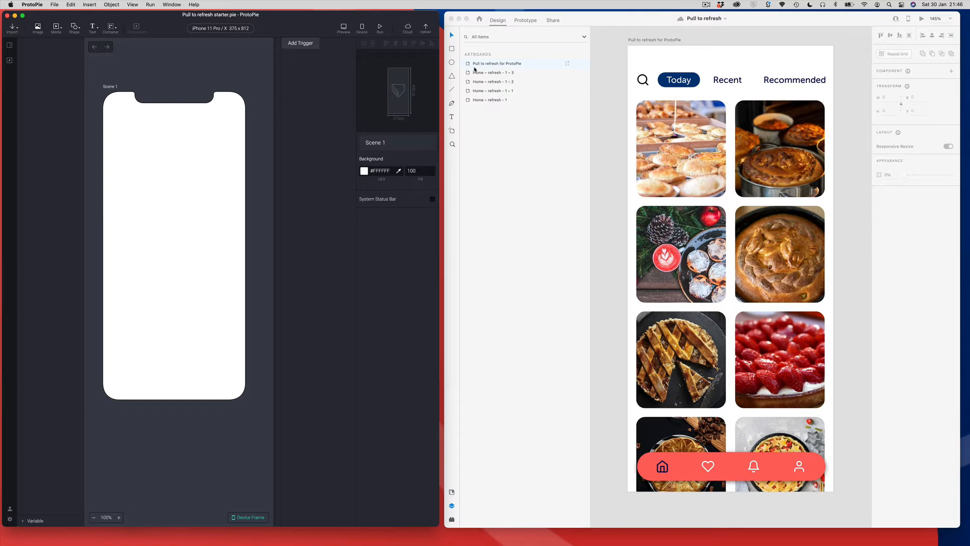
- Switch to Adobe XD and export the "Pull to refresh for ProtoPie" artboard to ProtoPie with the ProtoPie plugin
left_click(597, 19)
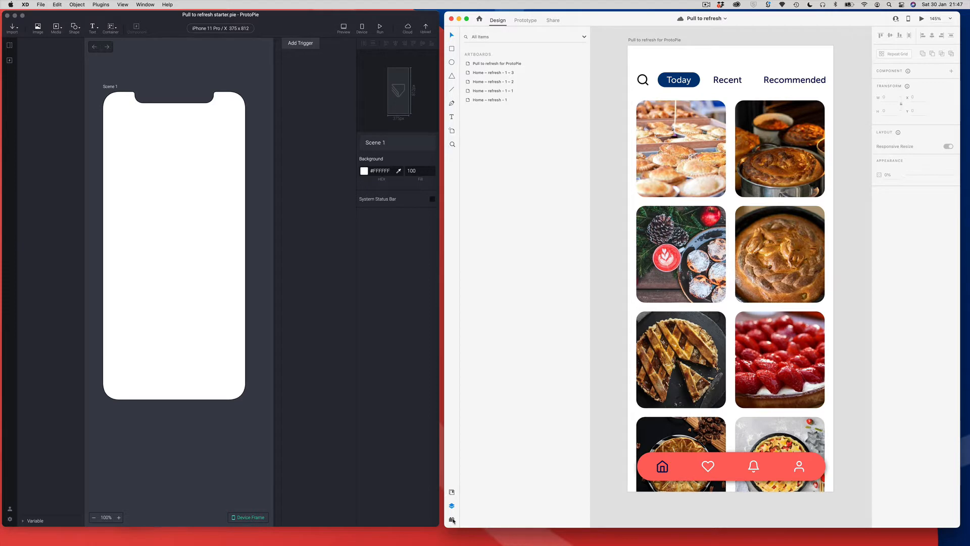
left_click(452, 519)
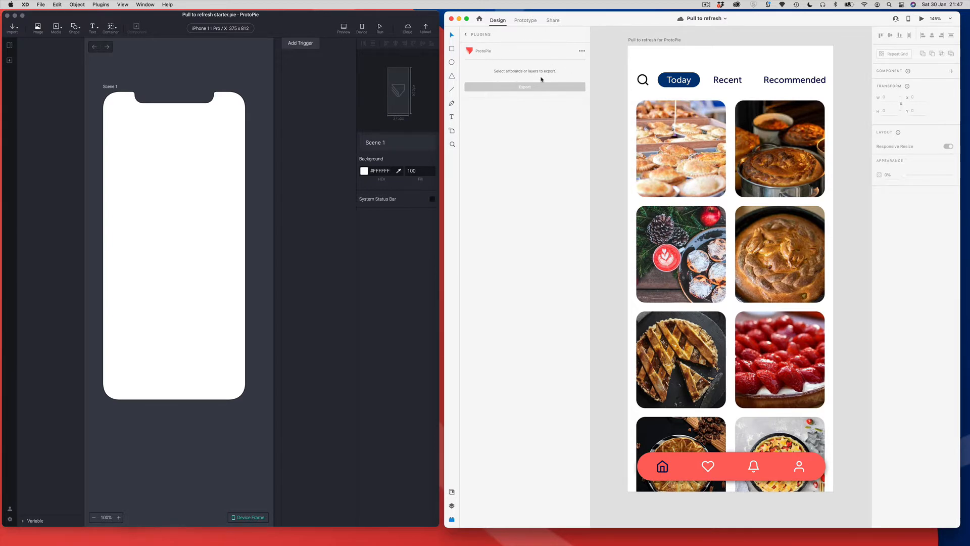
left_click(654, 41)
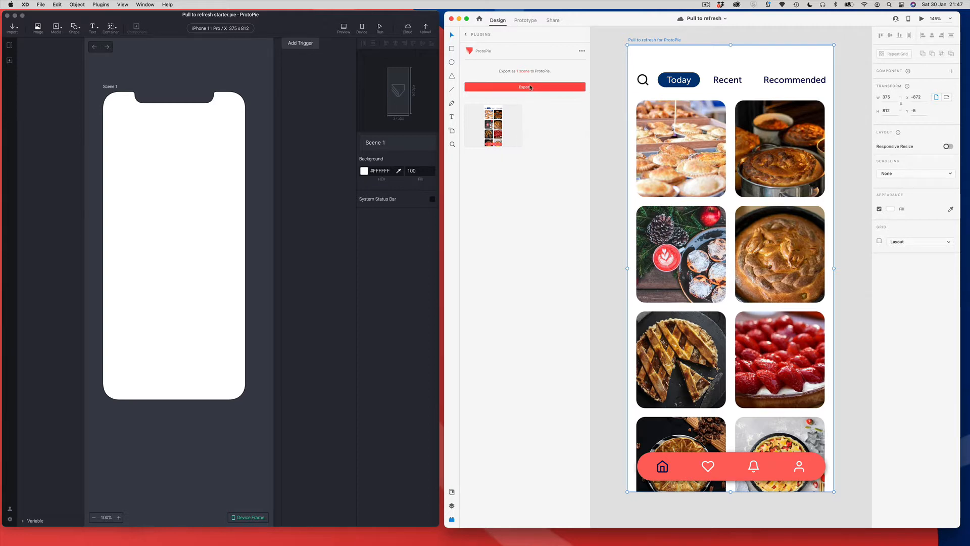
left_click(530, 87)
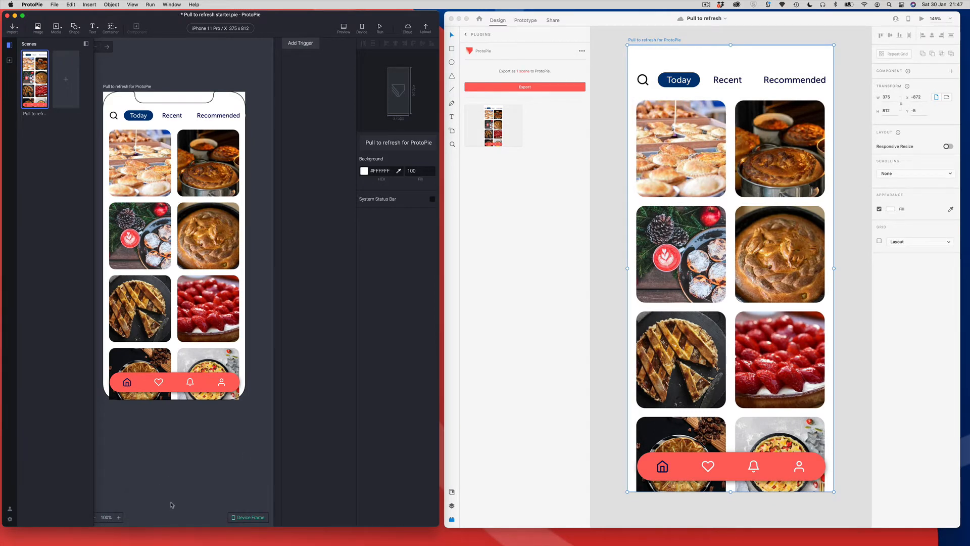
left_click(173, 481)
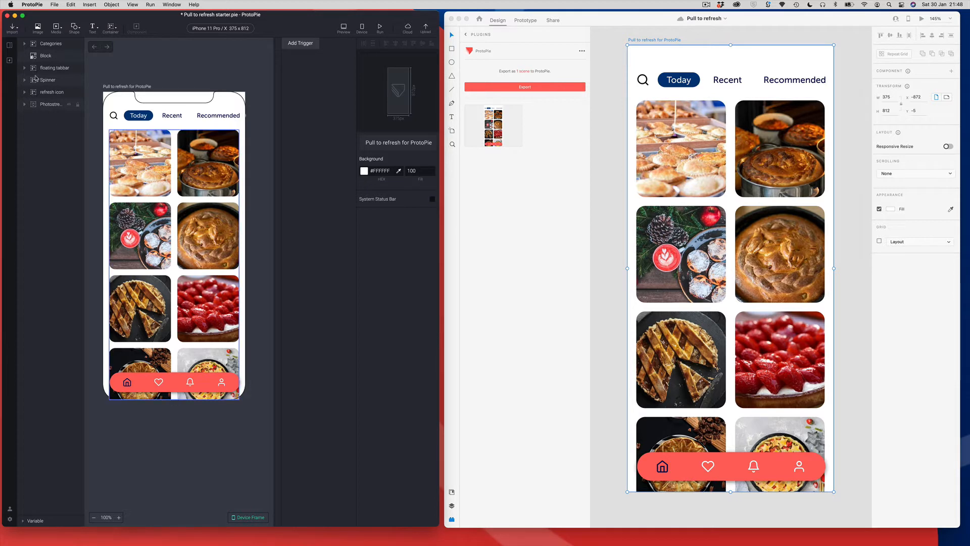
- Examine the layers nested in the floating tabbar and its home group, leaving the tabbar collapsed
left_click(24, 68)
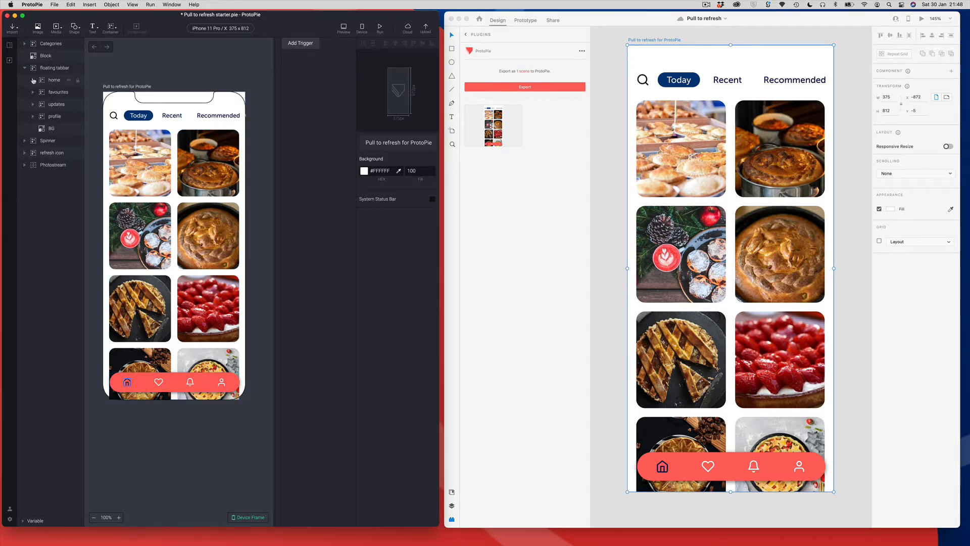
left_click(33, 81)
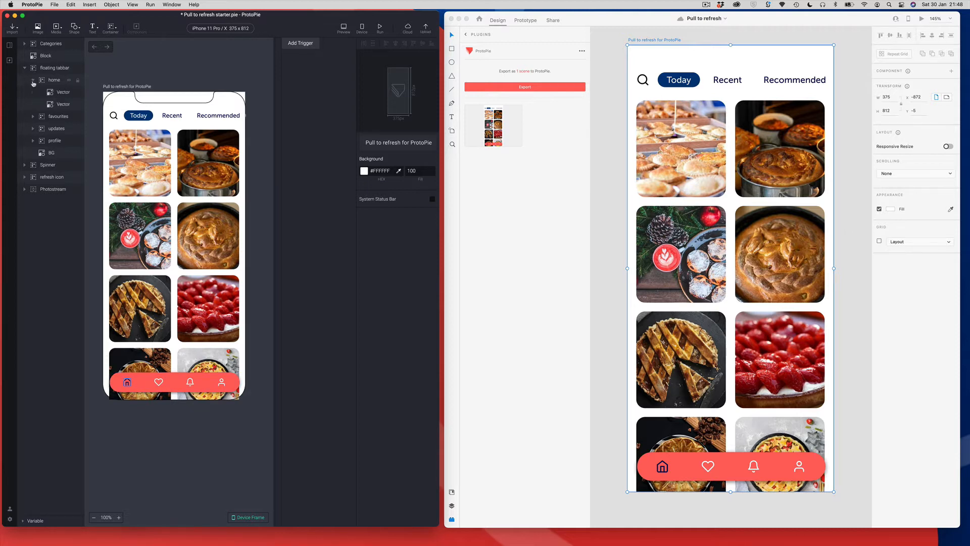
left_click(25, 68)
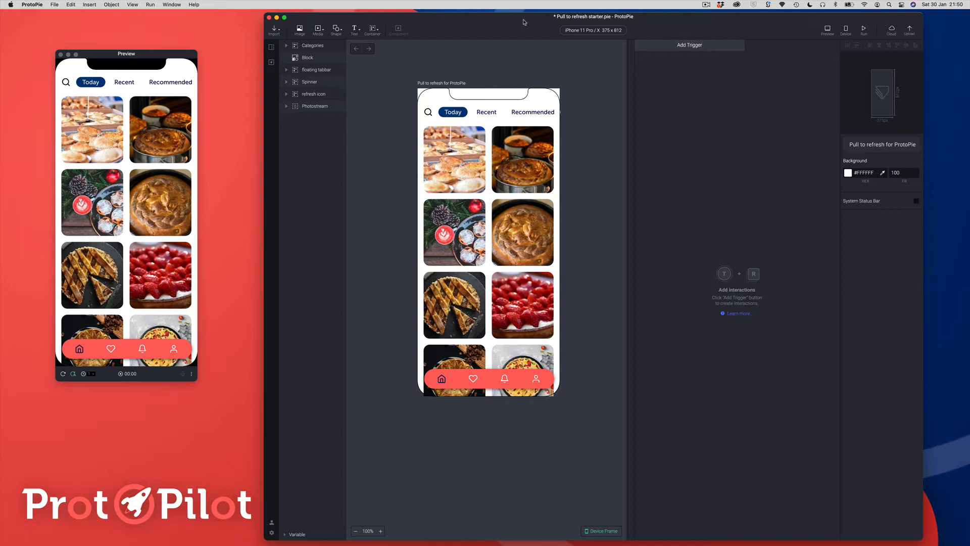
- Add a Chain trigger on the Photostream layer based on its Scroll property
left_click(685, 47)
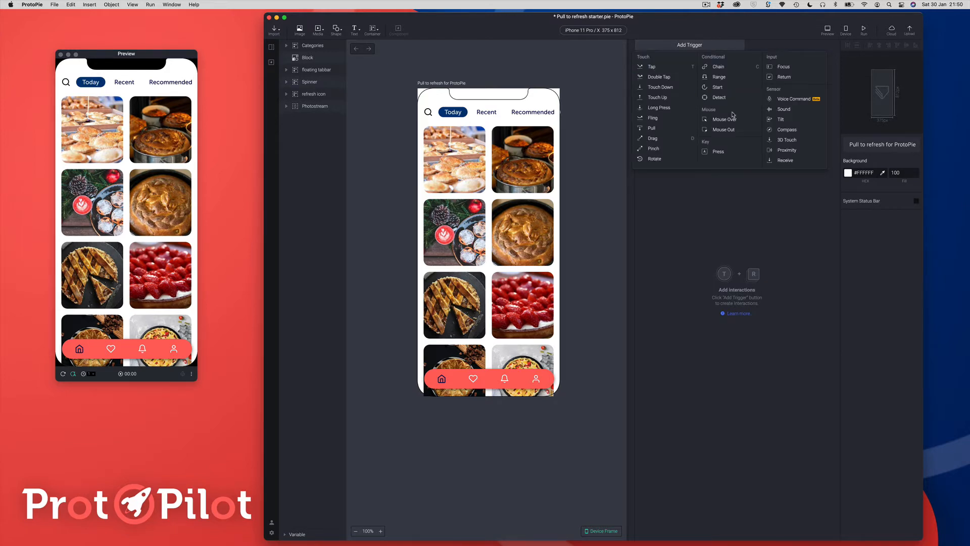
left_click(715, 69)
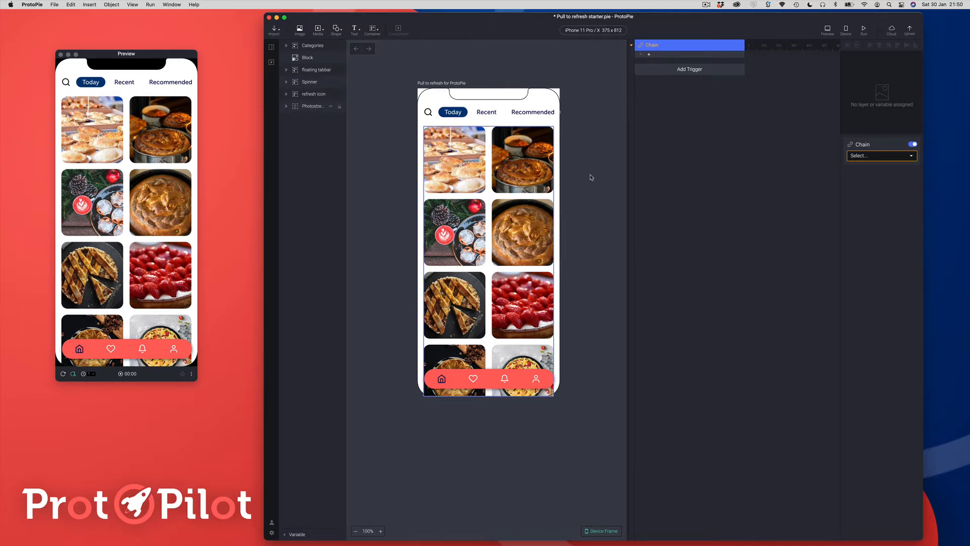
left_click(865, 156)
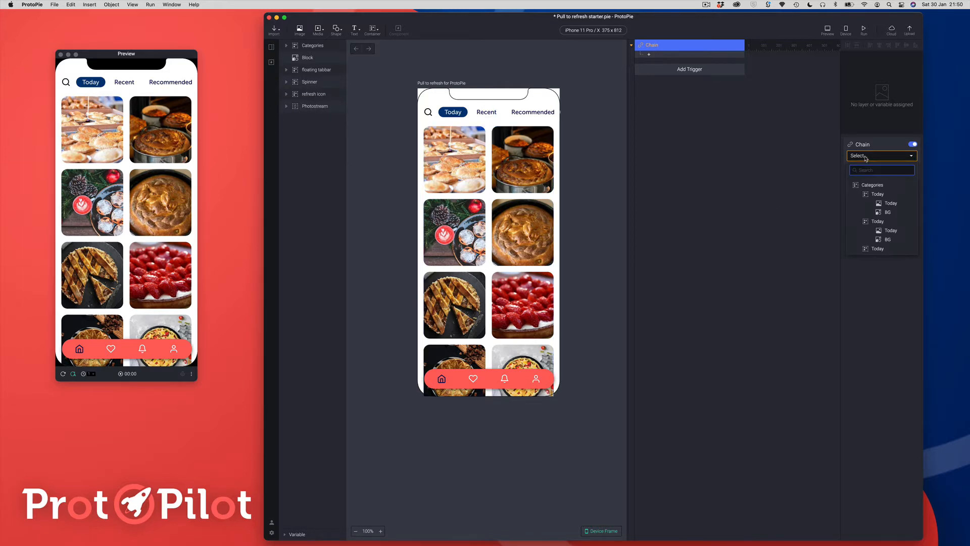
type("phot")
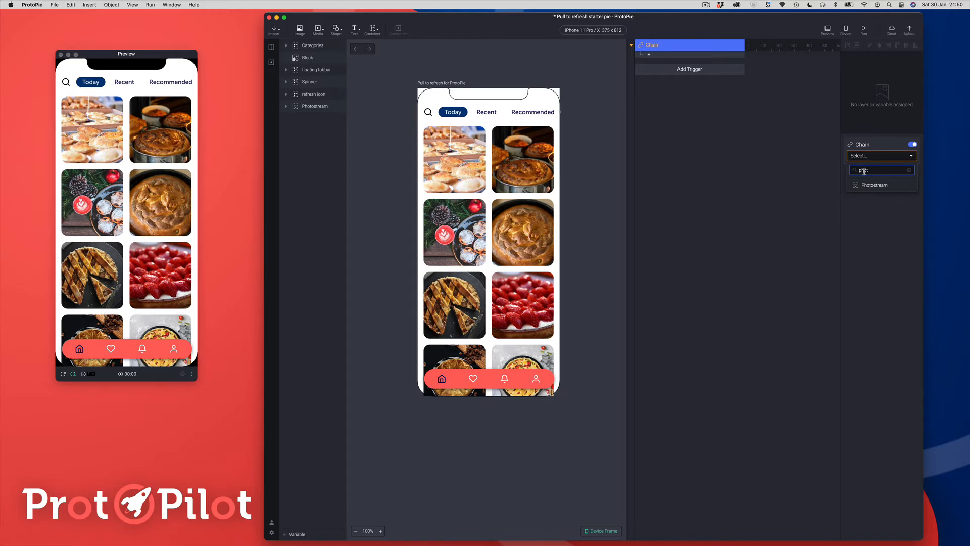
left_click(866, 186)
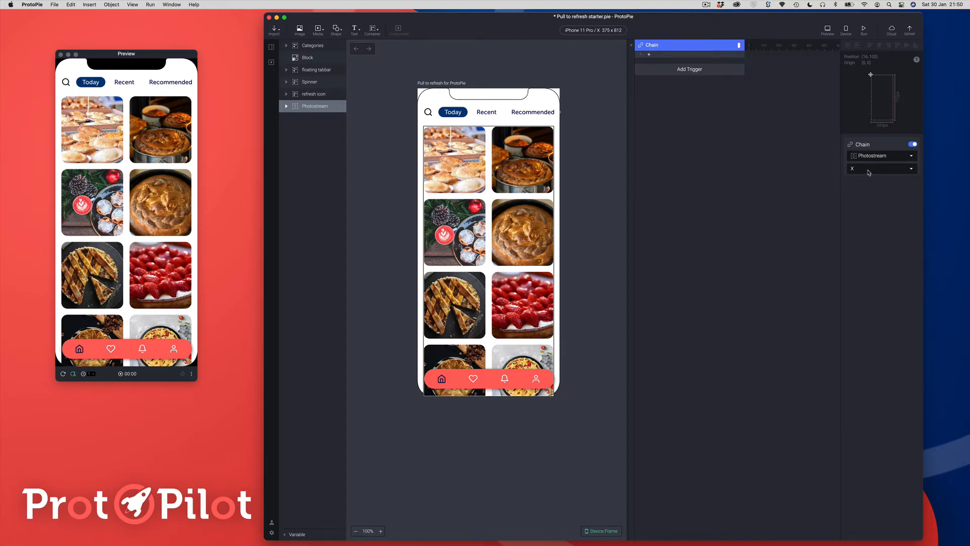
left_click(869, 171)
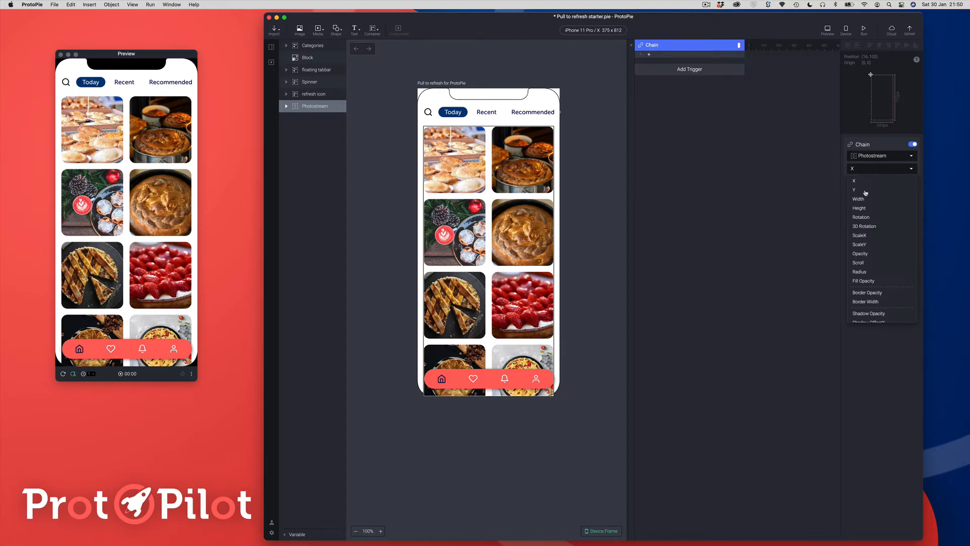
left_click(867, 262)
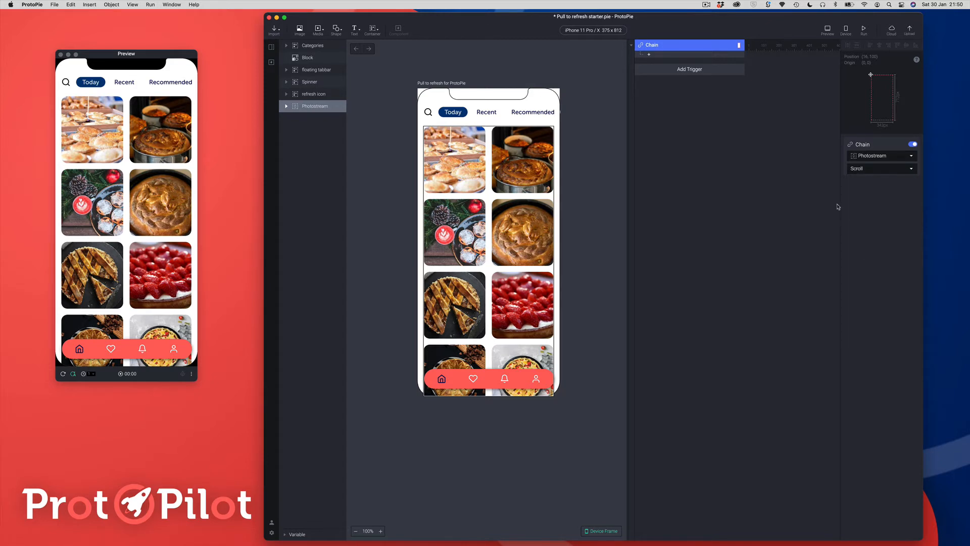
- Add a Move response to the Chain trigger that targets the refresh icon layer
left_click(652, 56)
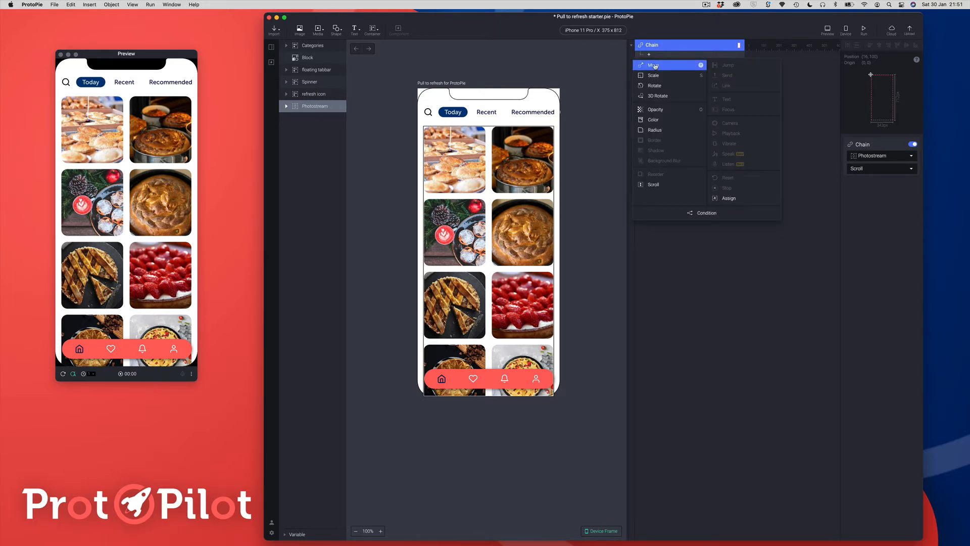
left_click(654, 65)
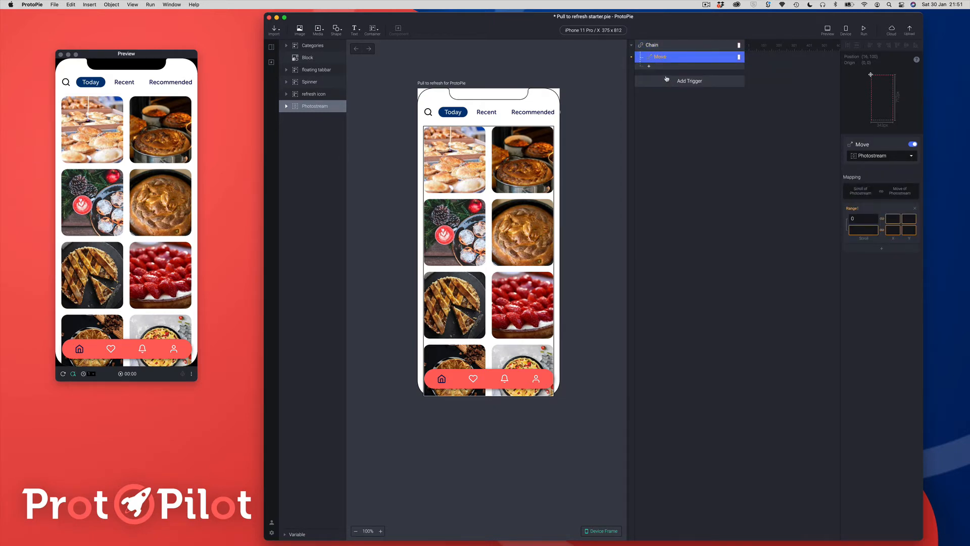
left_click(874, 157)
type("refre")
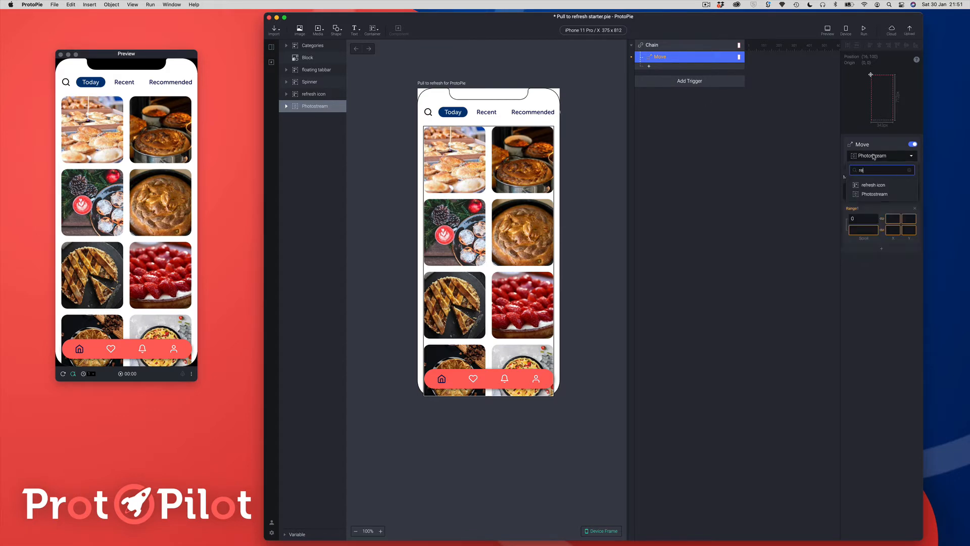
left_click(874, 186)
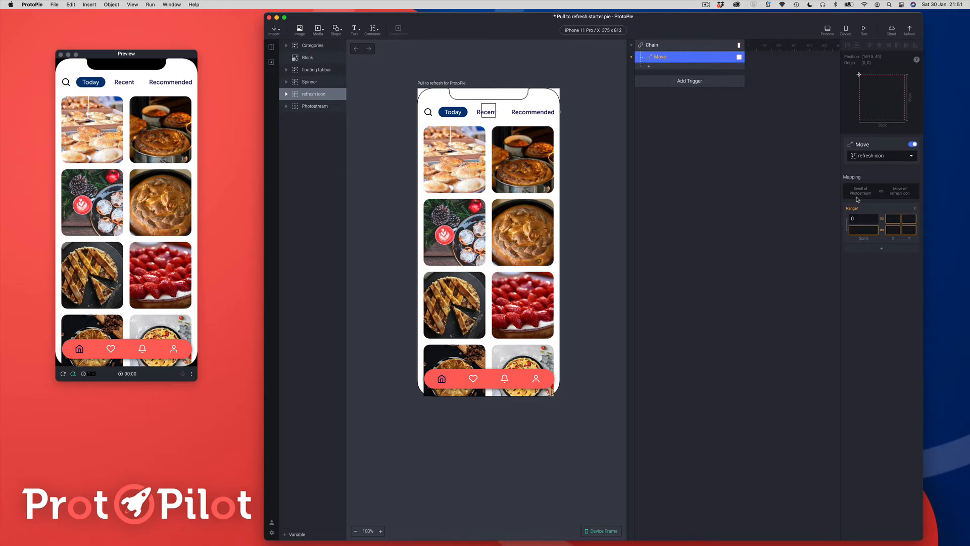
- Map Photostream scroll 0 to -50 onto the refresh icon's Y from 40 to 100, and try the feed in the preview
left_click(862, 230)
type("-50")
key("Return")
left_click(911, 218)
type("40")
left_click(908, 229)
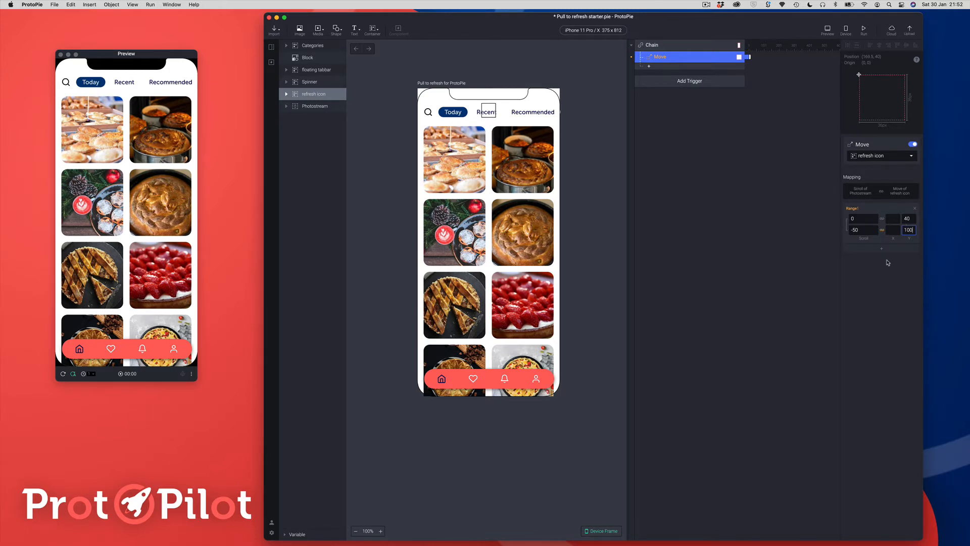
key("Return")
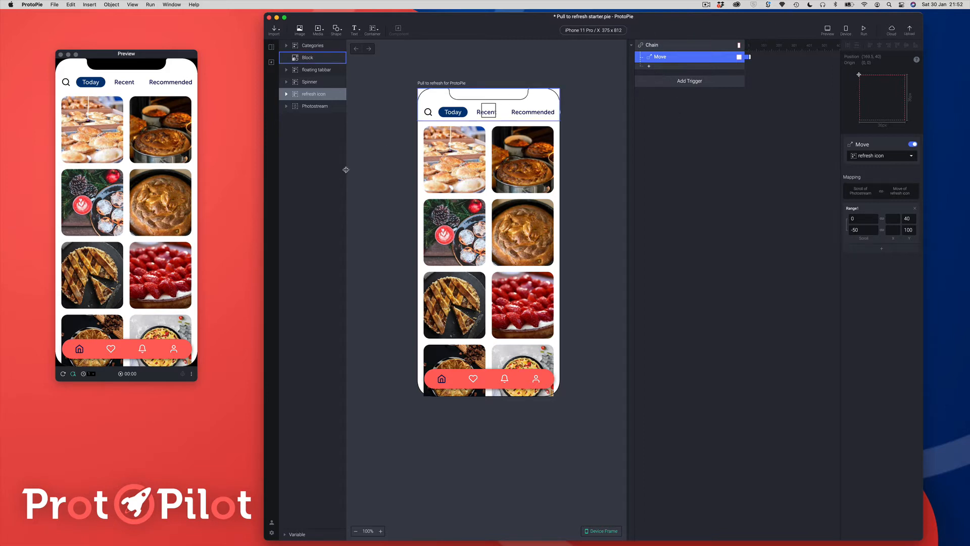
left_click(133, 135)
mouse_move(133, 135)
left_mouse_down()
mouse_move(126, 179)
mouse_move(123, 123)
left_mouse_up()
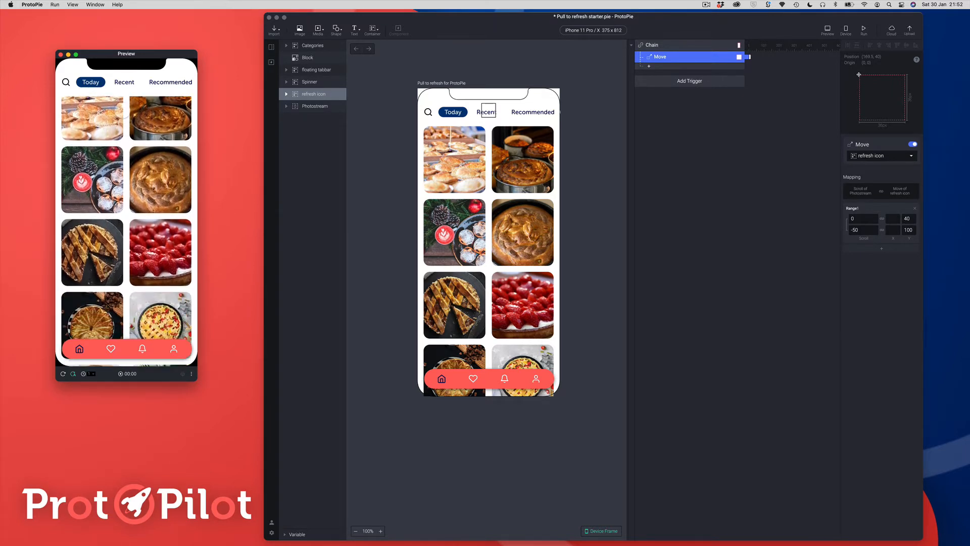
- Add a Rotate response to the Chain trigger and target it at the arrow layer inside the refresh icon
left_click(651, 66)
left_click(651, 67)
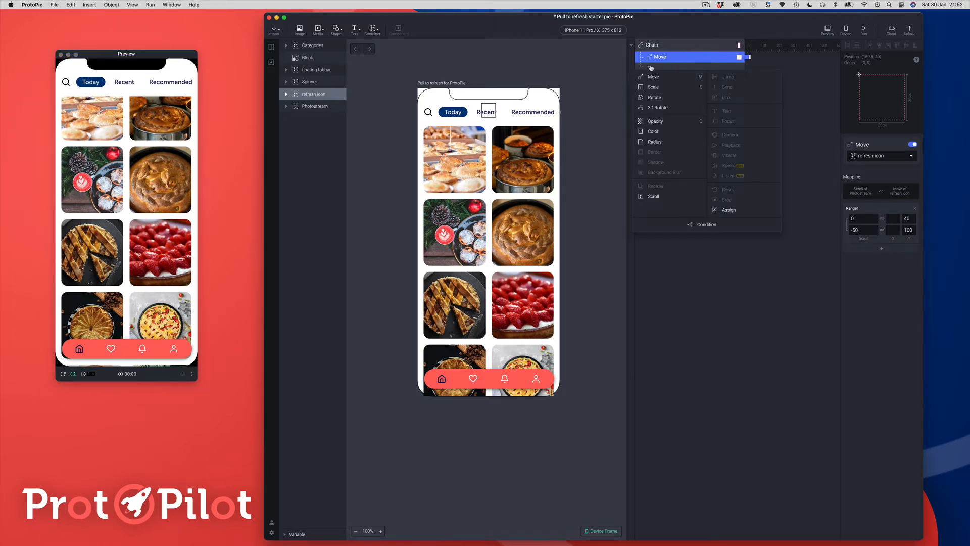
left_click(653, 97)
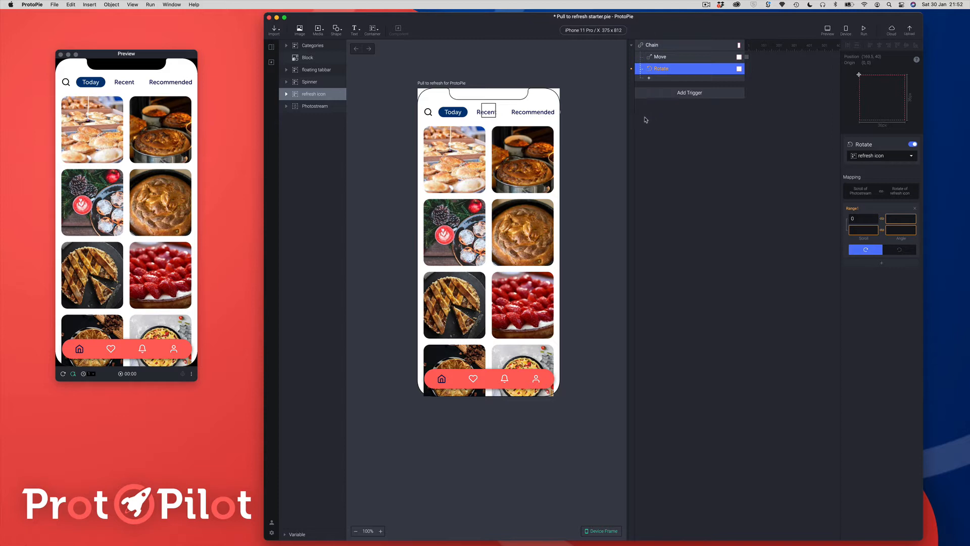
left_click(859, 159)
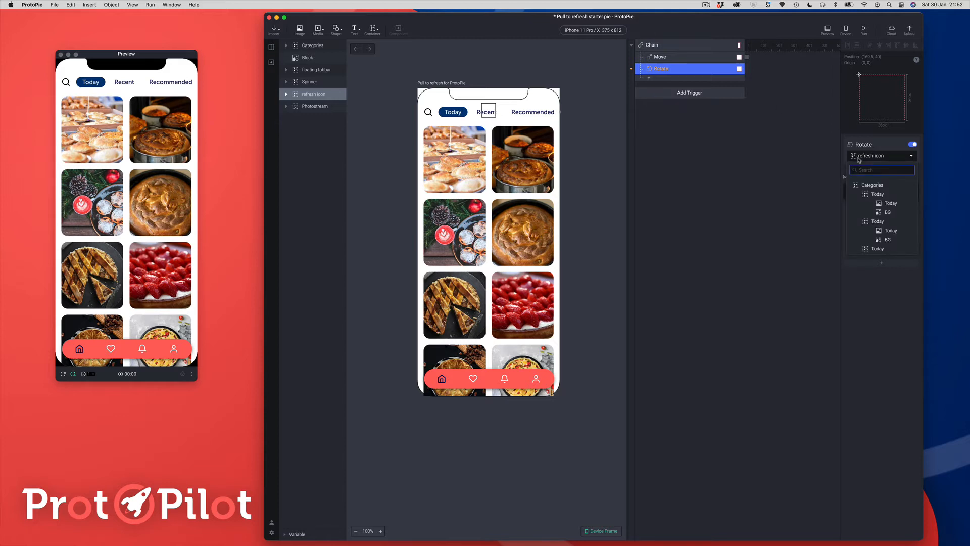
type("tar")
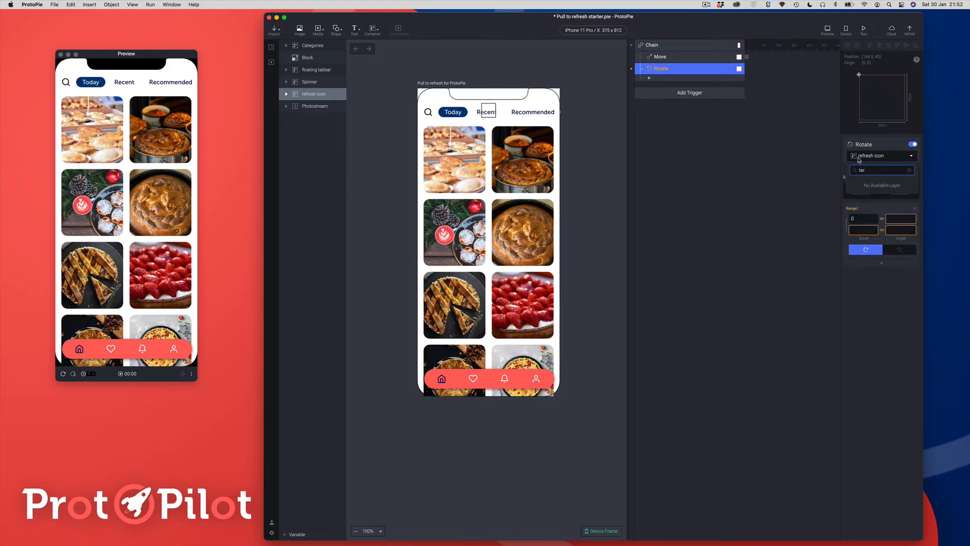
key("BackSpace")
key("BackSpace")
key("BackSpace")
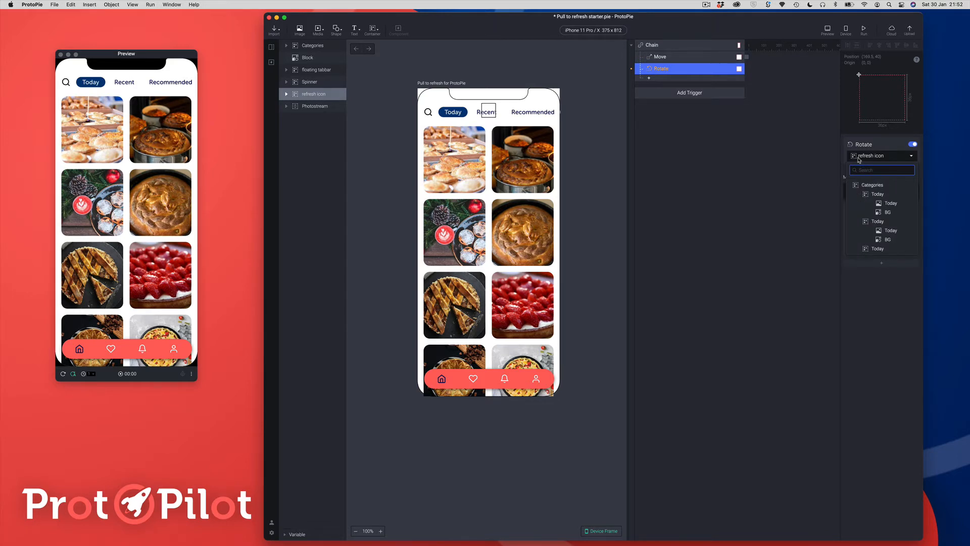
type("arr")
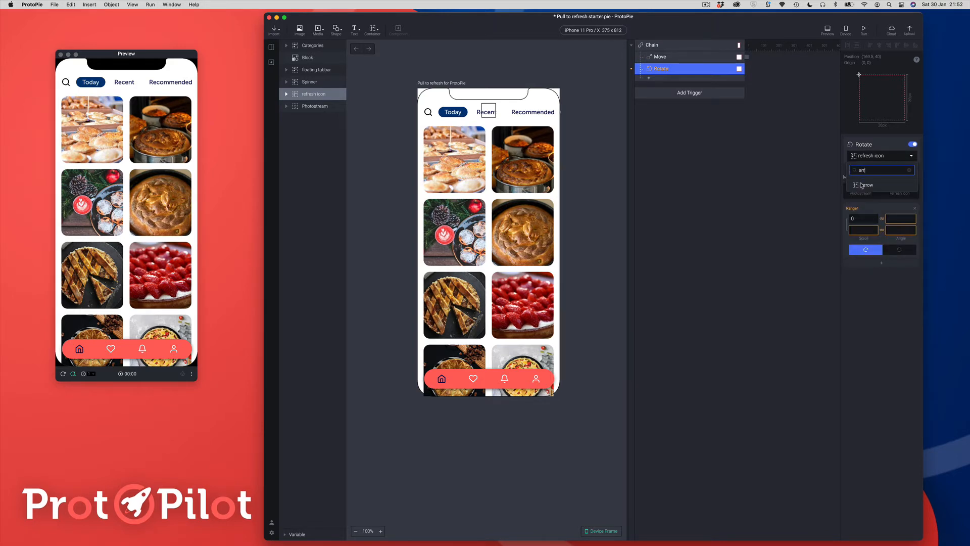
left_click(864, 185)
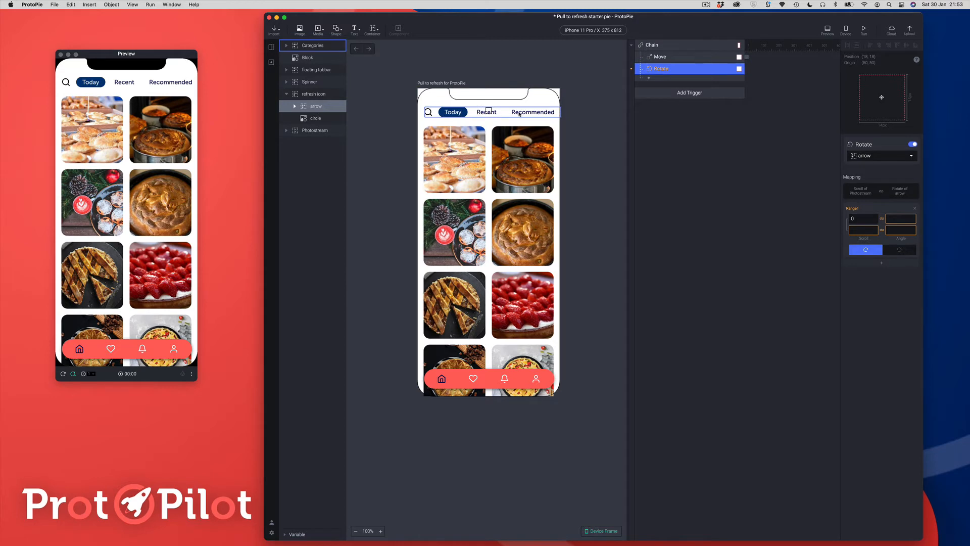
- Map Photostream scroll -40 to -50 onto the arrow's rotation angle from 180 to 0
left_click(861, 219)
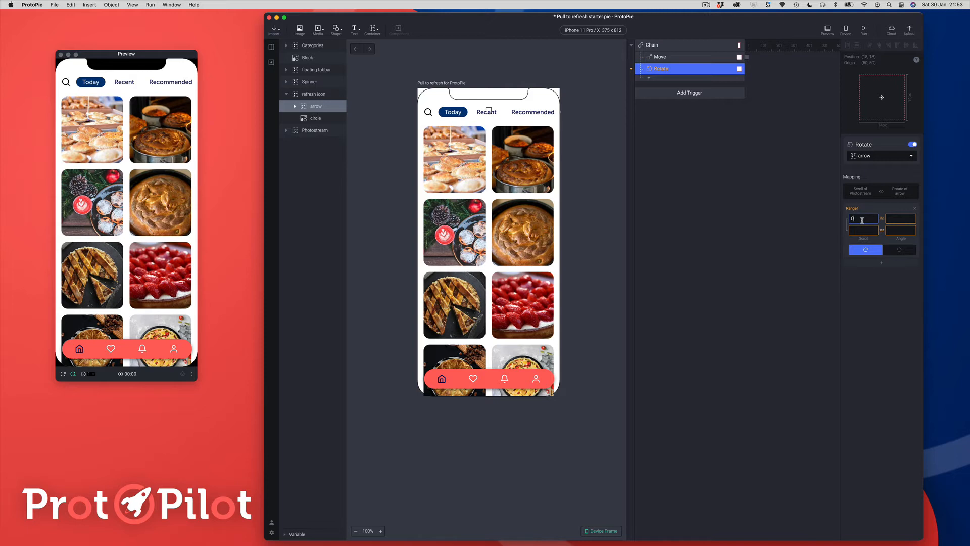
left_click_drag(862, 220, 848, 222)
type("-40")
left_click(853, 229)
type("-80")
left_click(901, 219)
type("180")
left_click(899, 229)
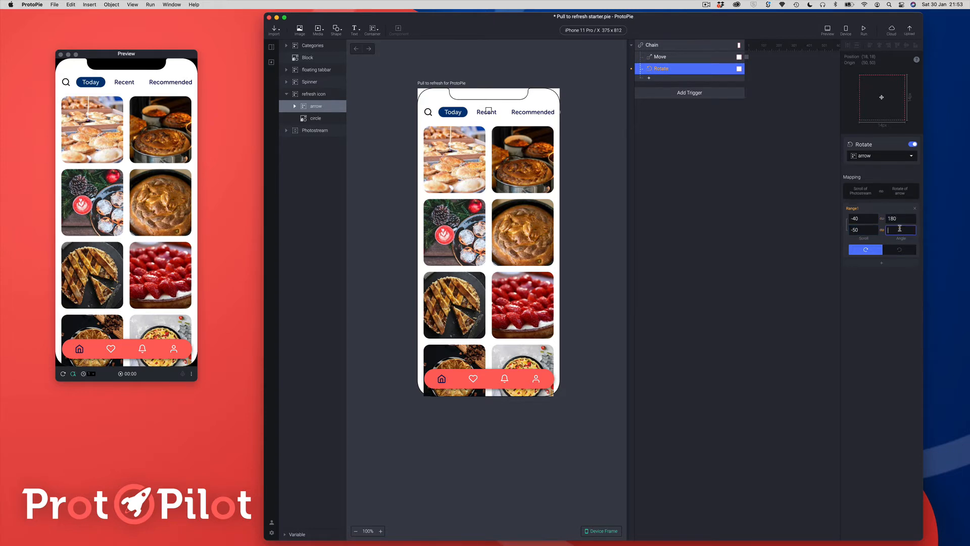
type("0")
left_click(755, 259)
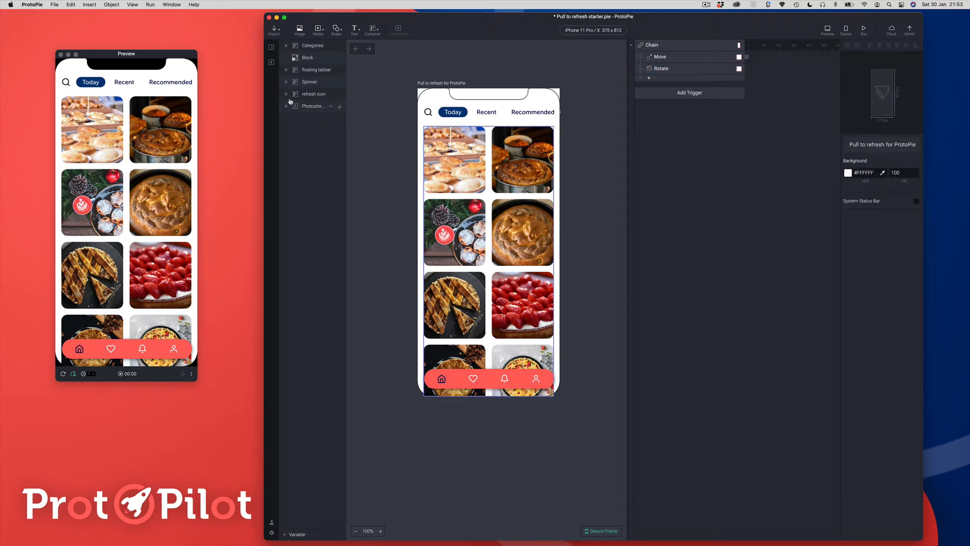
- Compare the arrow layer's rotation with the Rotate response's mapping, and try pulling the feed in the preview
left_click(297, 82)
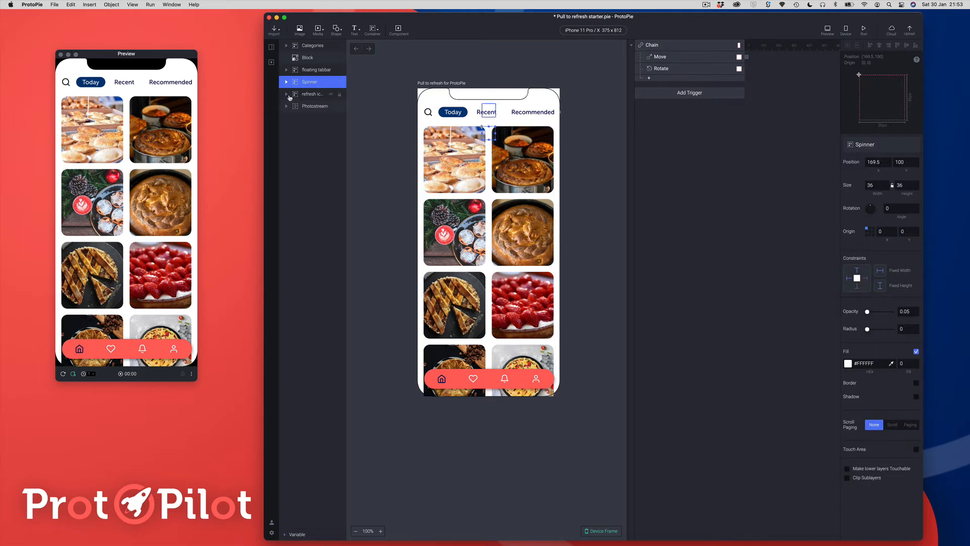
left_click(286, 94)
left_click(306, 109)
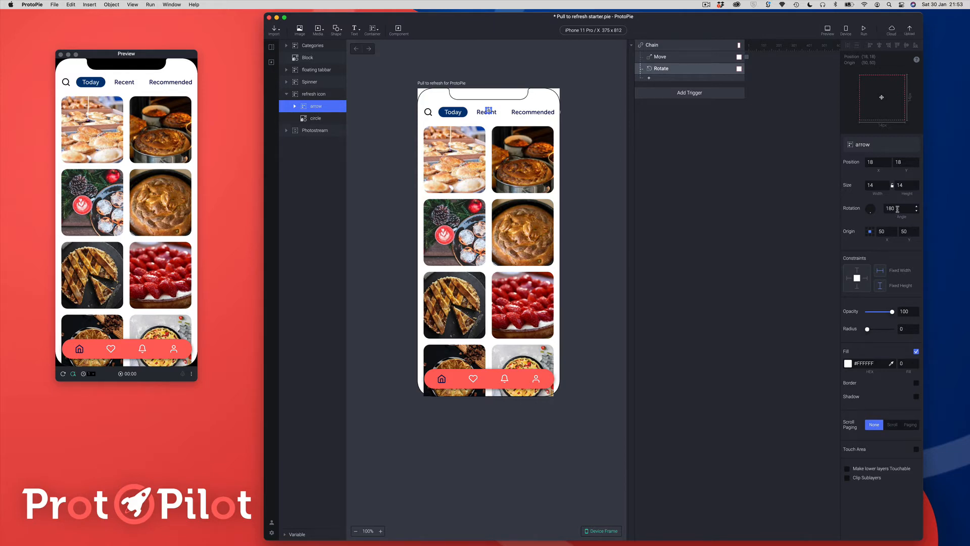
left_click(657, 69)
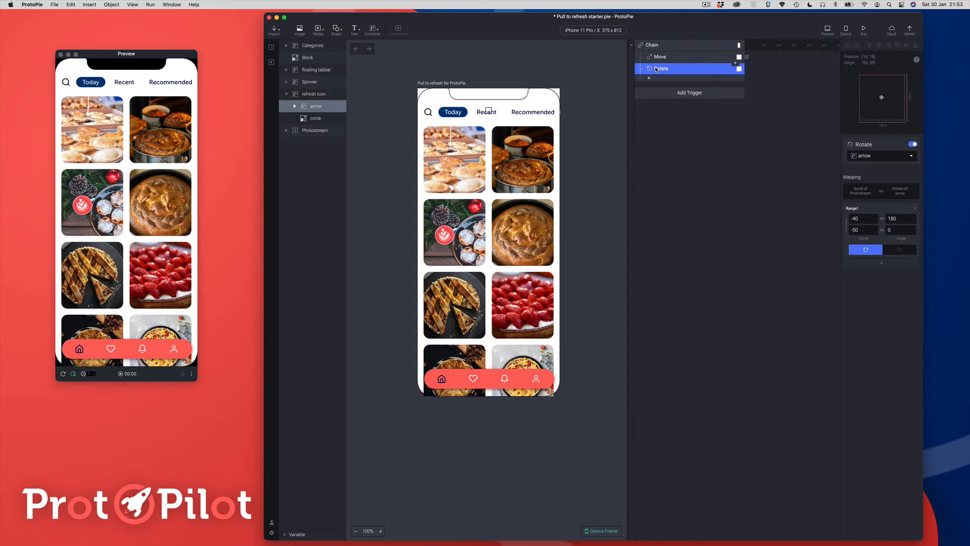
left_click(699, 174)
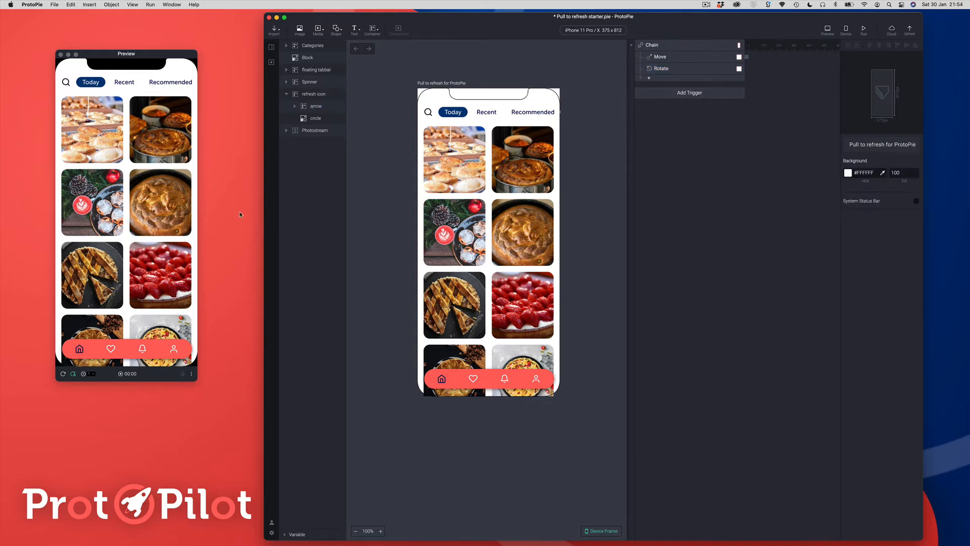
left_click(131, 130)
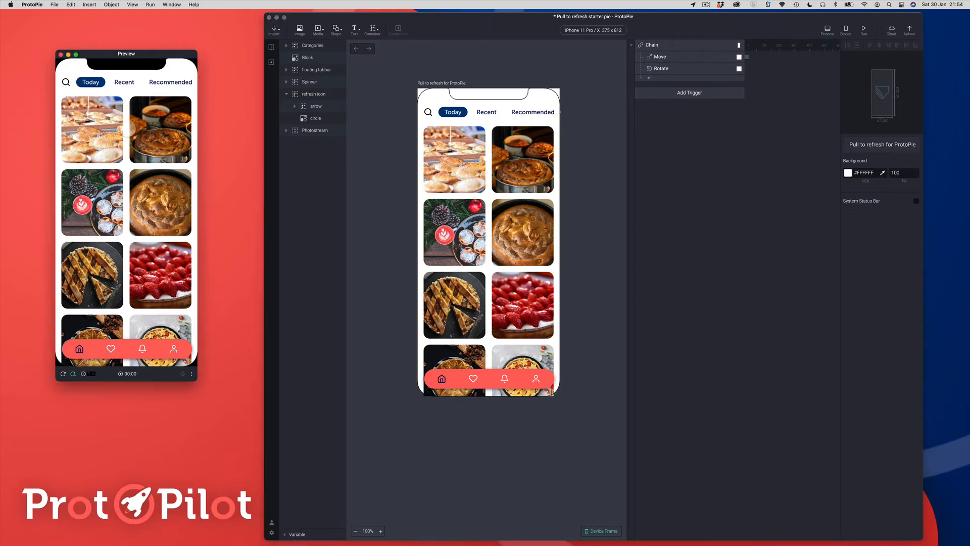
mouse_move(121, 137)
left_mouse_down()
mouse_move(116, 189)
mouse_move(112, 126)
left_mouse_up()
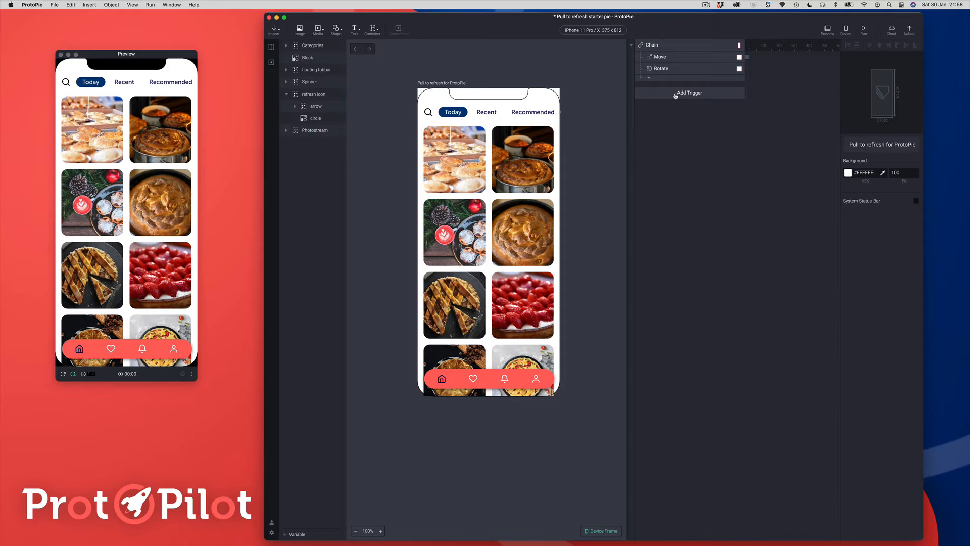
- Add a Touch Up trigger on the Photostream layer
left_click(675, 95)
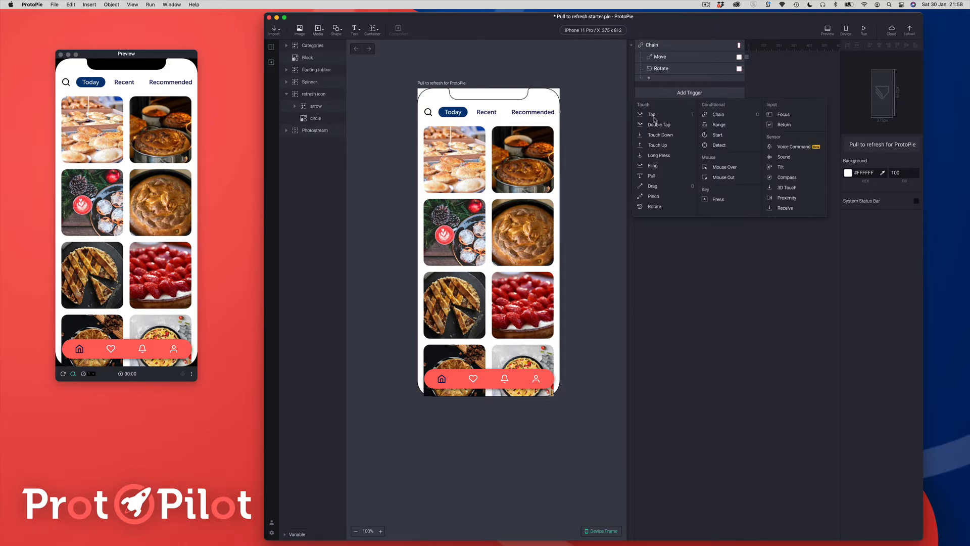
left_click(662, 146)
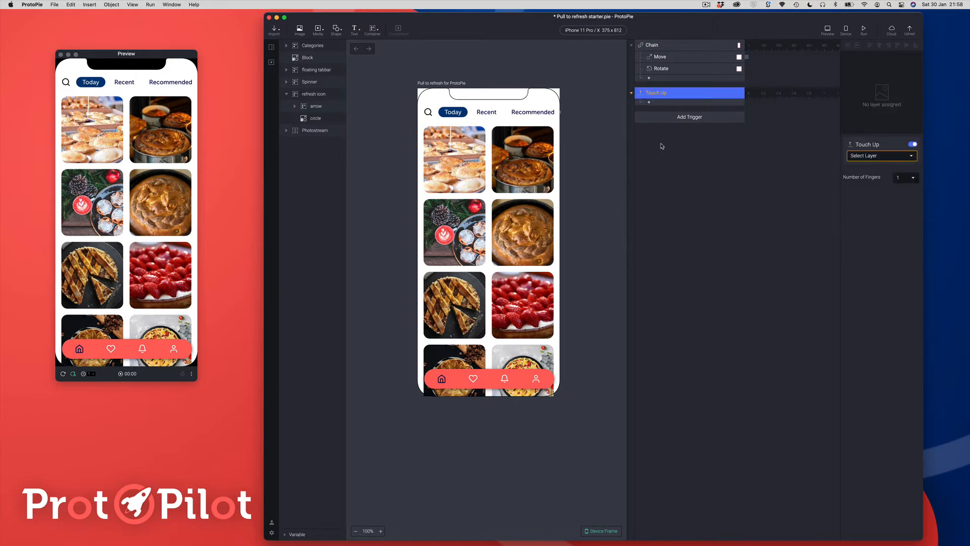
left_click(879, 155)
type("pho")
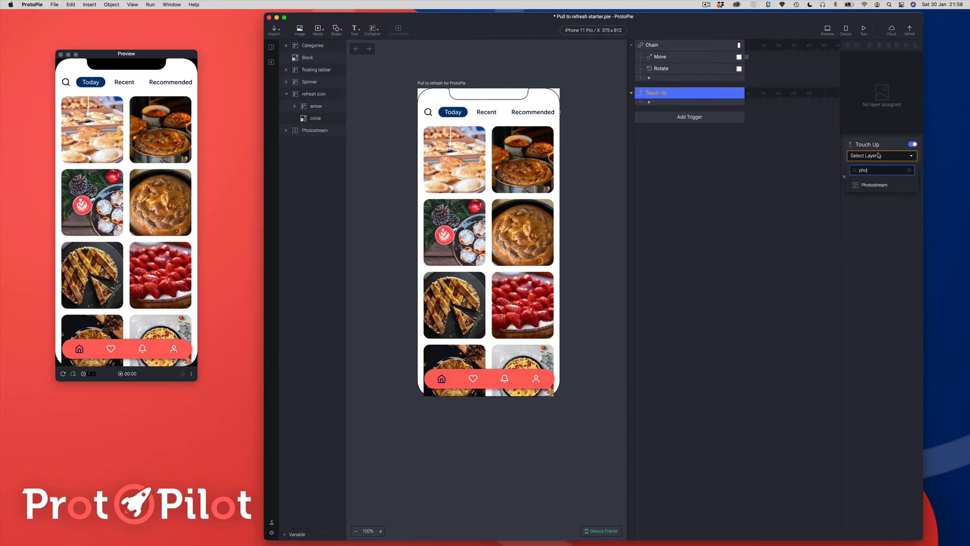
type("to")
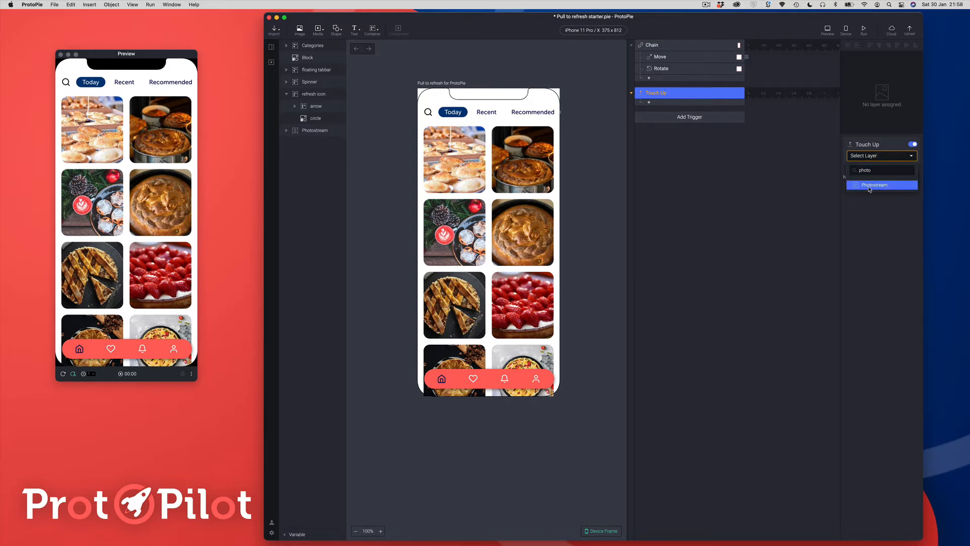
left_click(869, 186)
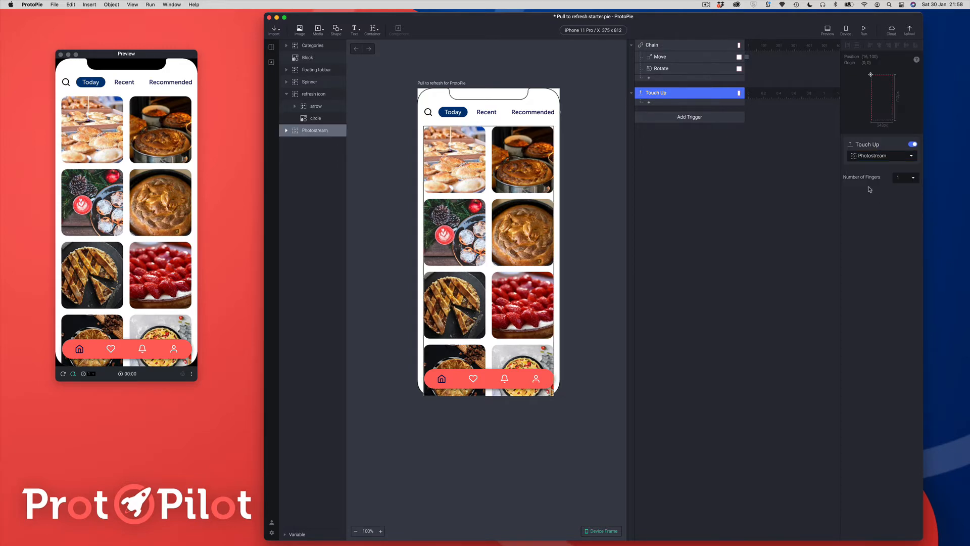
- Add a condition to the Touch Up trigger requiring the Photostream's Scroll to be less than -50
left_click(648, 102)
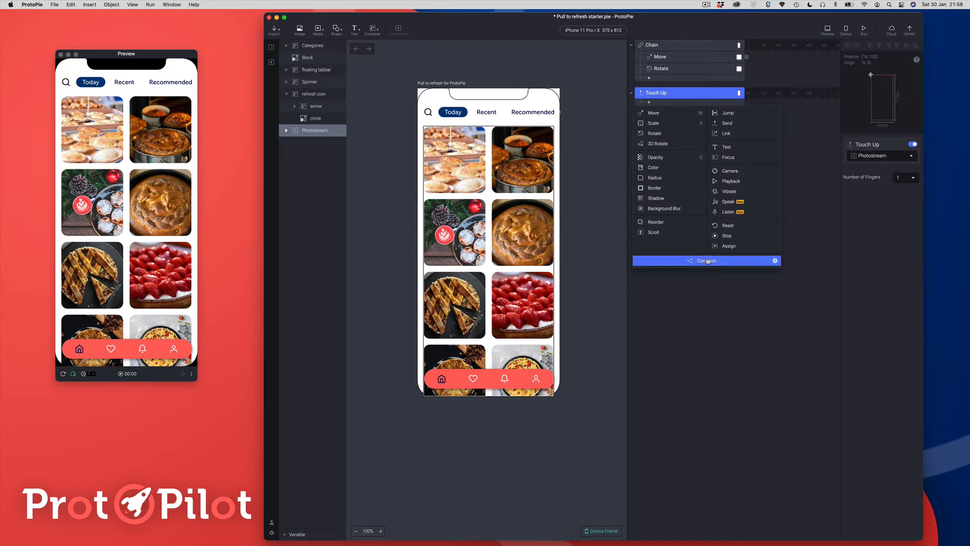
left_click(708, 261)
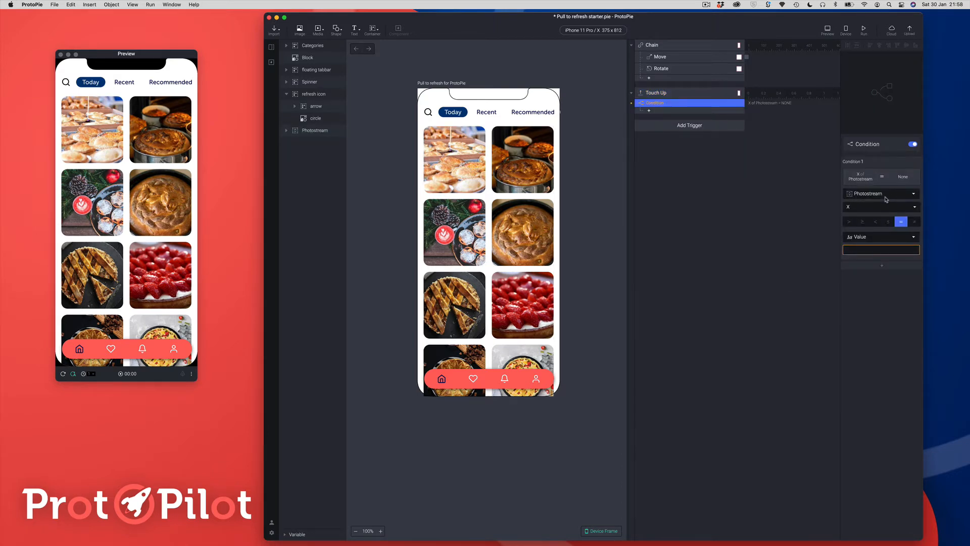
left_click(858, 207)
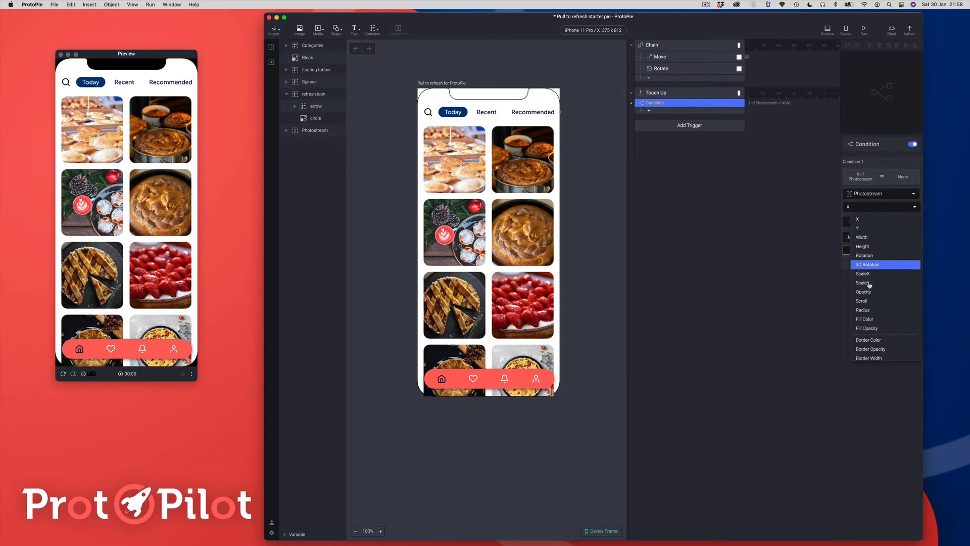
left_click(872, 301)
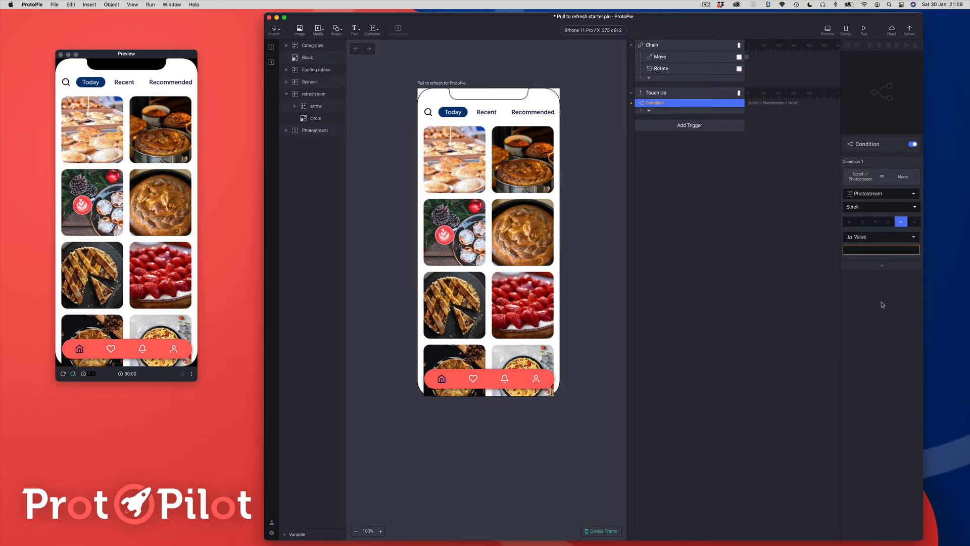
left_click(876, 221)
left_click(868, 250)
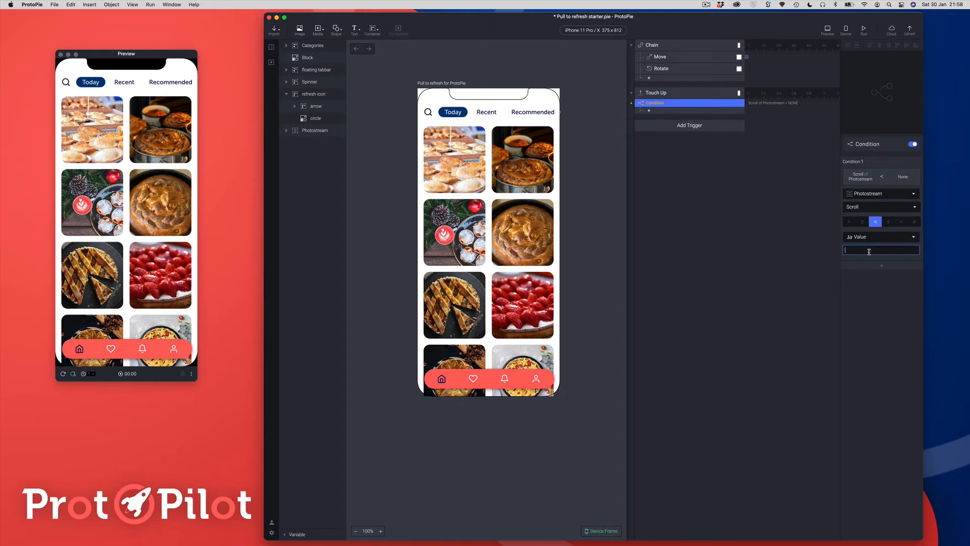
type("-50")
key("Return")
- Add an Opacity response under the condition that sets the refresh icon's opacity to 0 with a duration of 0
left_click(652, 112)
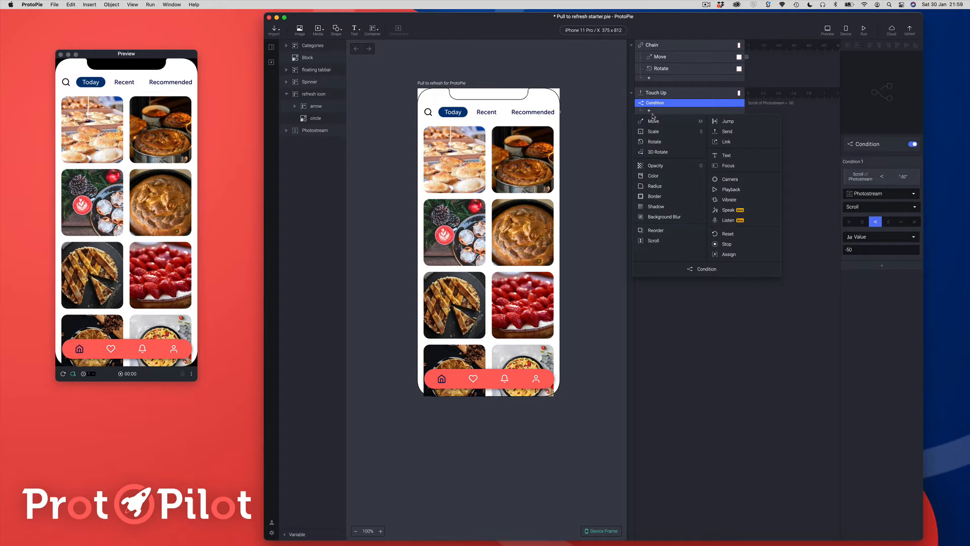
left_click(663, 166)
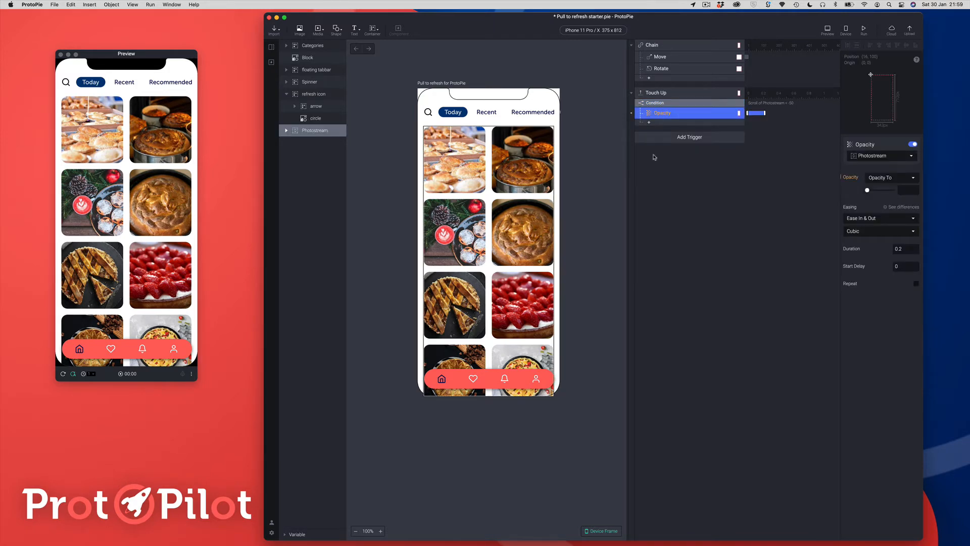
left_click(883, 158)
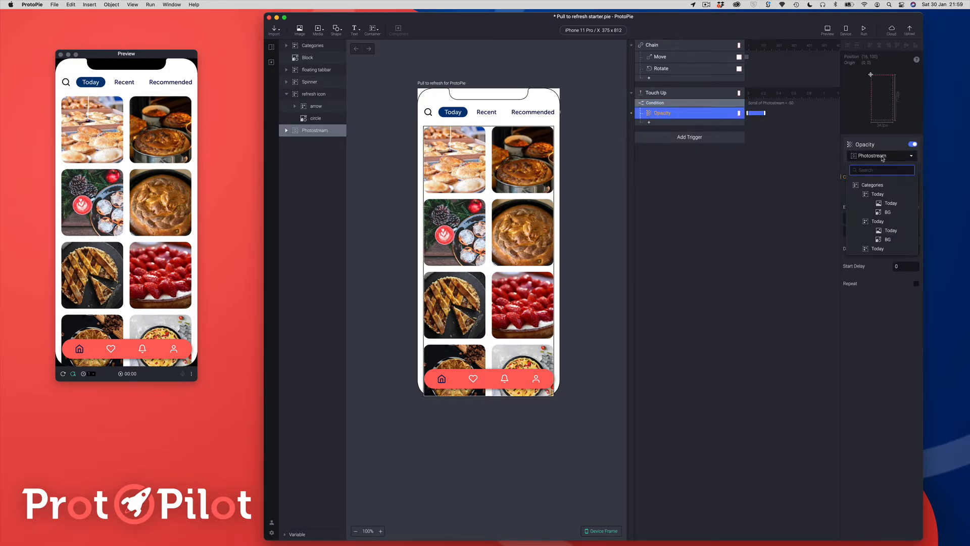
type("refre")
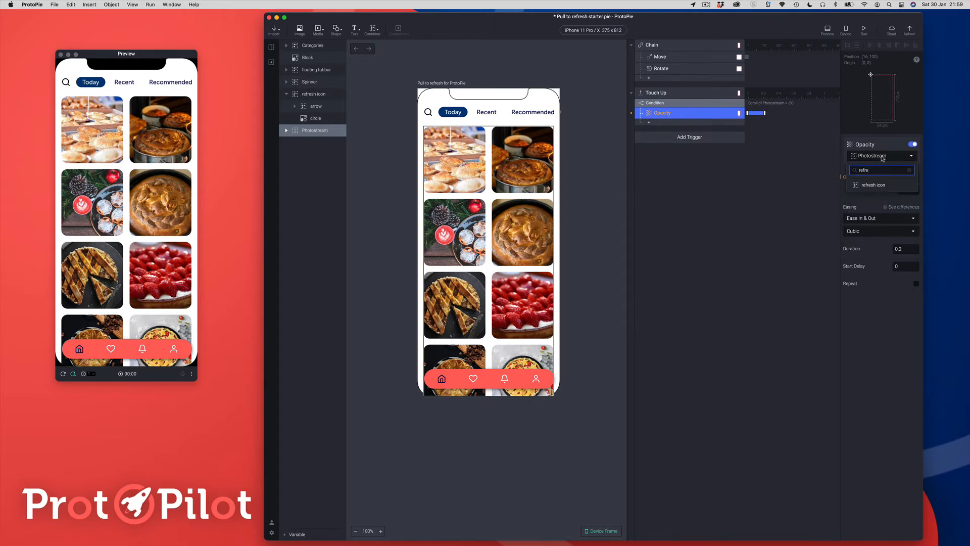
left_click(879, 185)
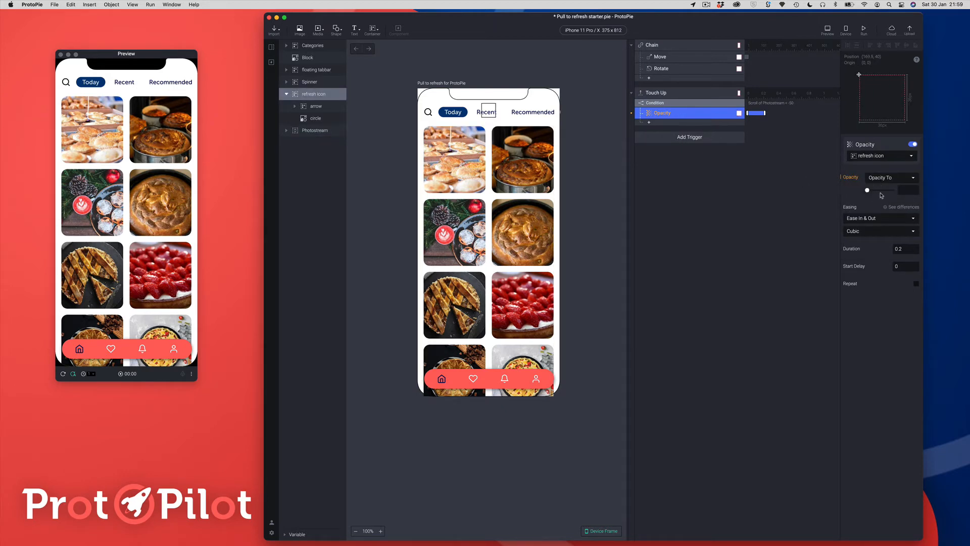
mouse_move(866, 191)
left_mouse_down()
mouse_move(877, 194)
mouse_move(867, 192)
left_mouse_up()
left_click(899, 248)
type("0")
key("Return")
- Add a second Opacity response under the condition that sets the Spinner container's opacity to 100 with a duration of 0
left_click(653, 122)
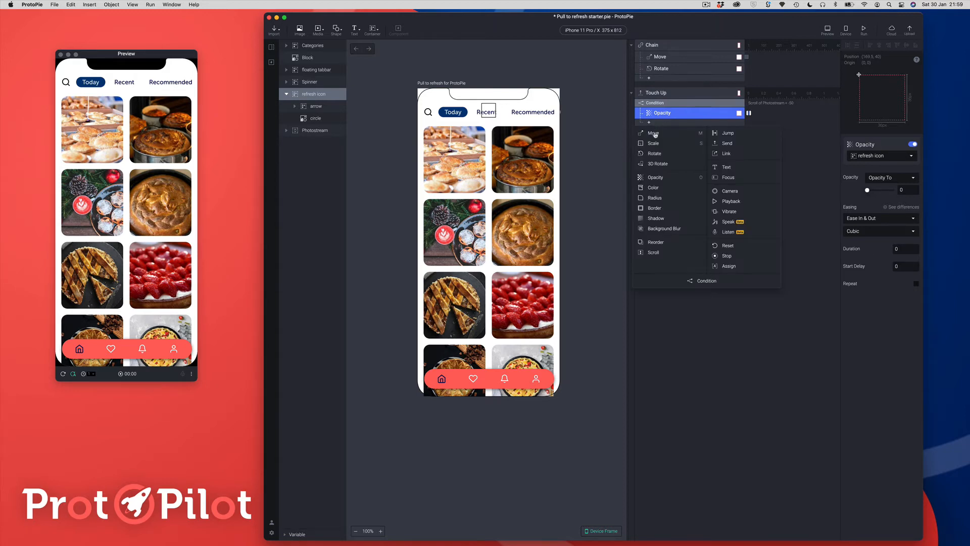
left_click(661, 179)
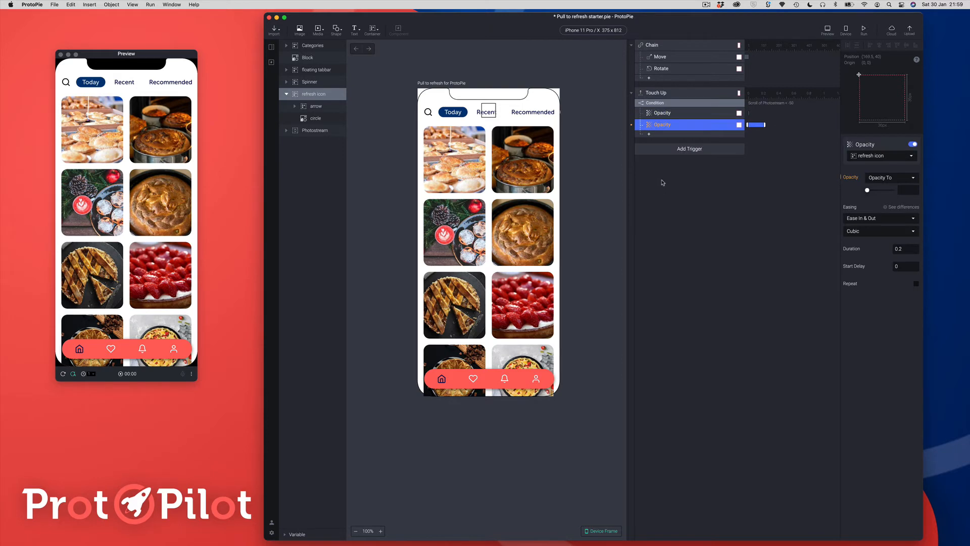
left_click(867, 157)
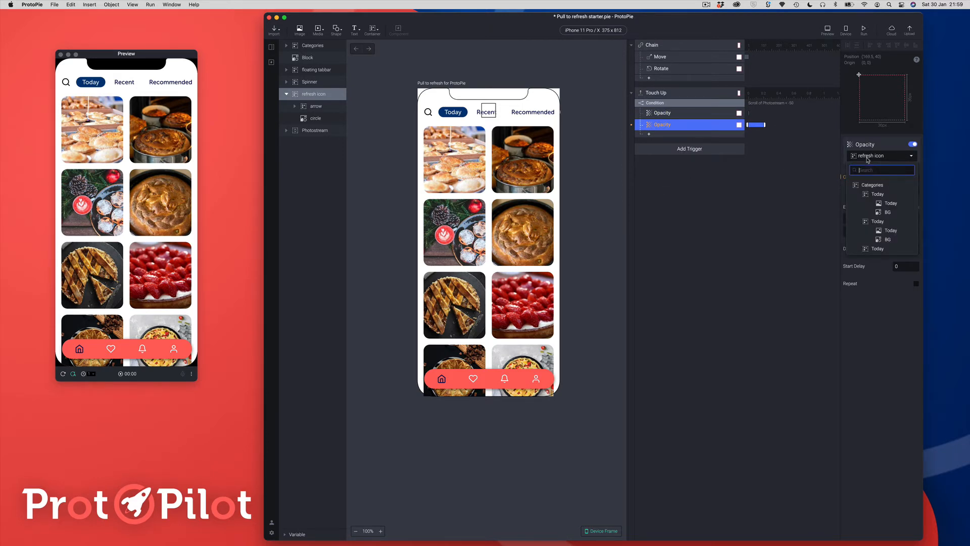
type("spinn")
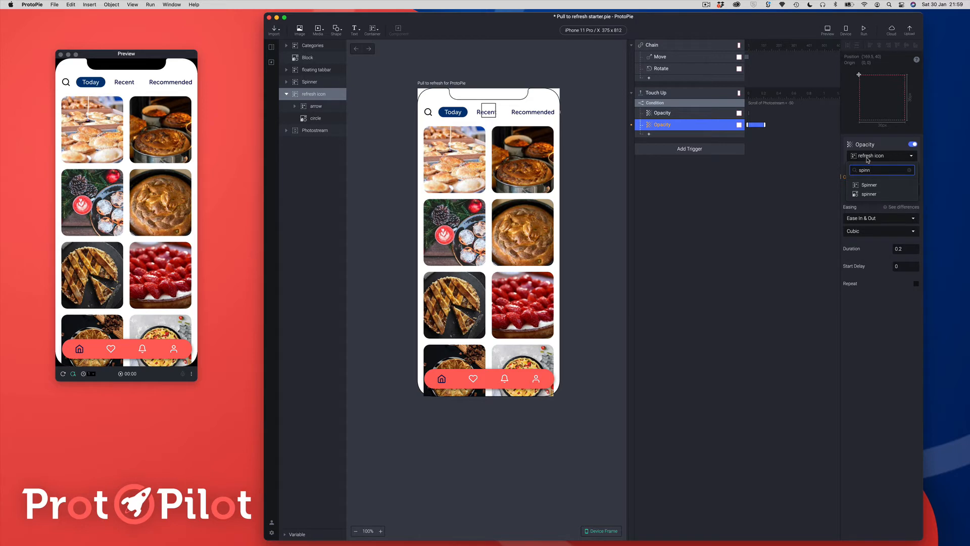
left_click(861, 185)
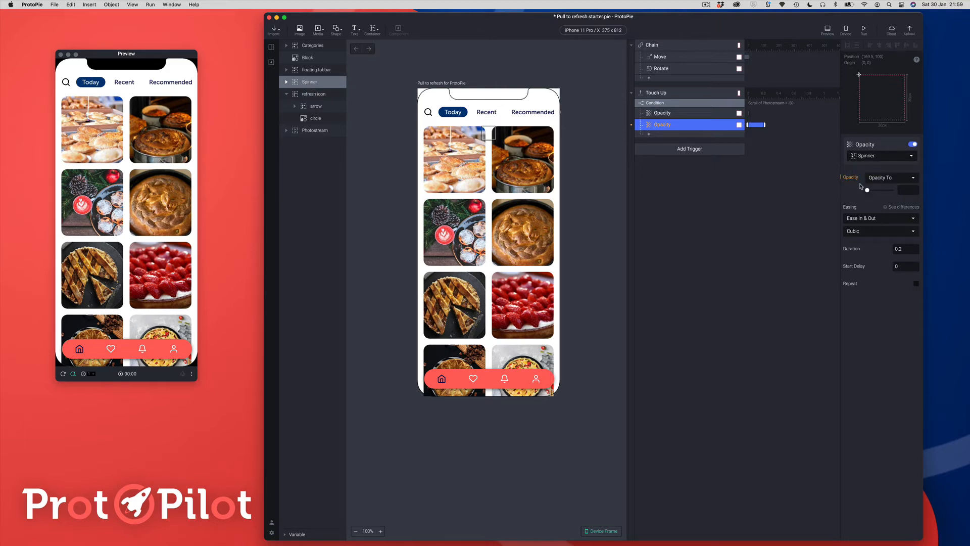
left_click(869, 191)
left_click_drag(903, 191, 916, 192)
left_click_drag(904, 251, 894, 250)
key("BackSpace")
- Set the origin of the spinner layer inside the Spinner container to its center, 50, 50
left_click(286, 82)
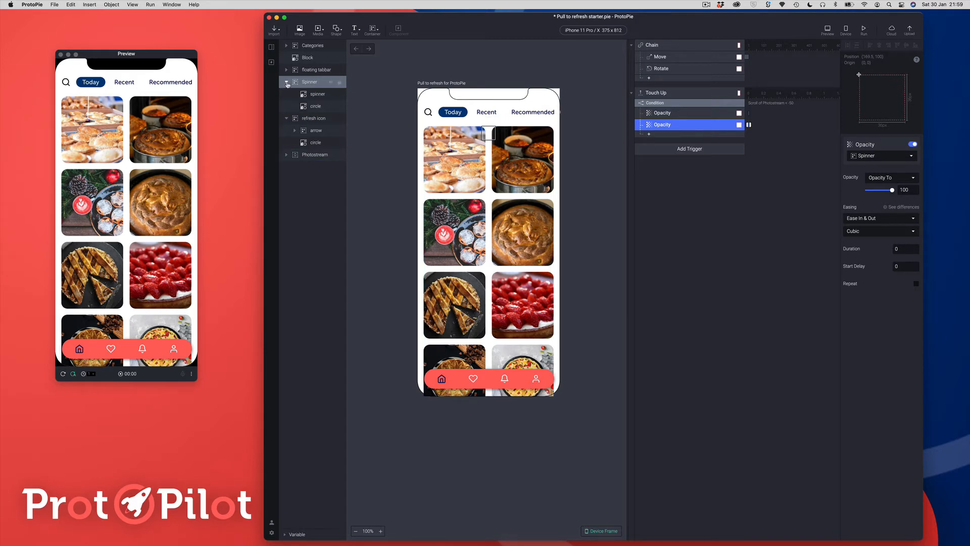
left_click(315, 96)
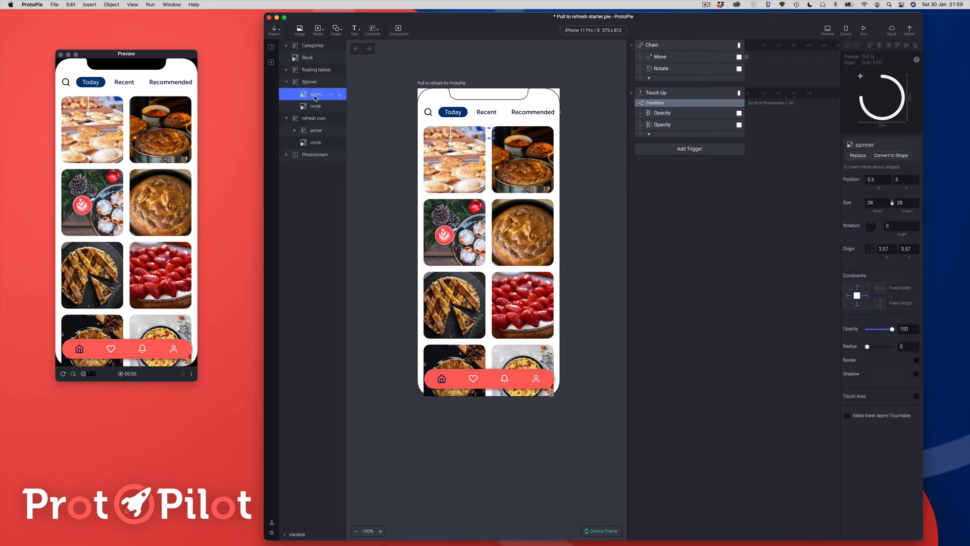
left_click(869, 249)
- Add a Rotate response under the condition that rotates the spinner layer by 360 with a duration of 2
left_click(649, 134)
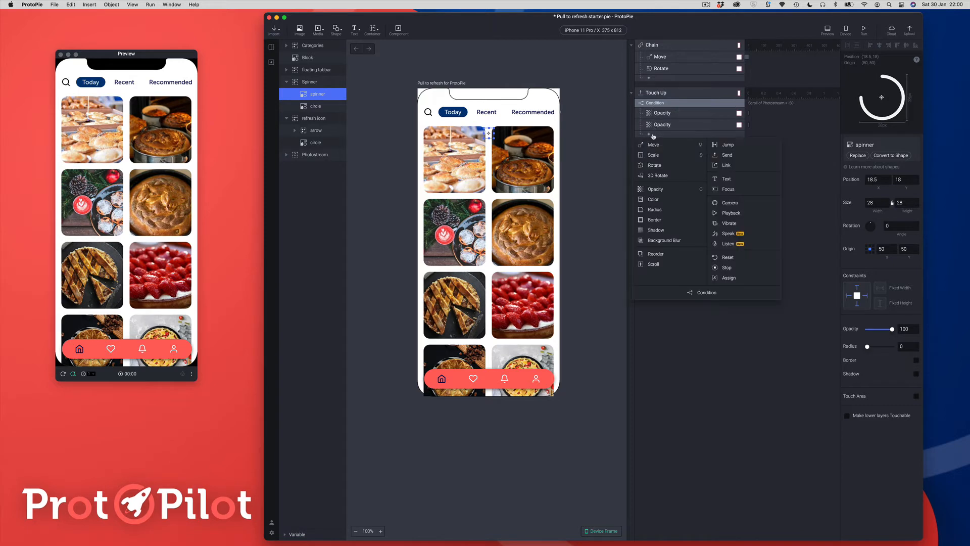
left_click(661, 167)
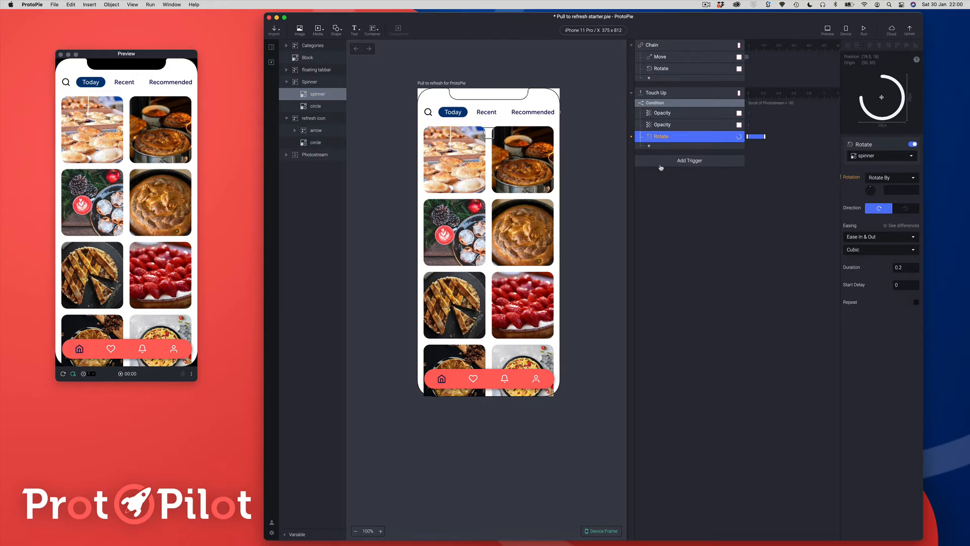
left_click(888, 188)
key("Return")
left_click(906, 269)
type("2")
key("Return")
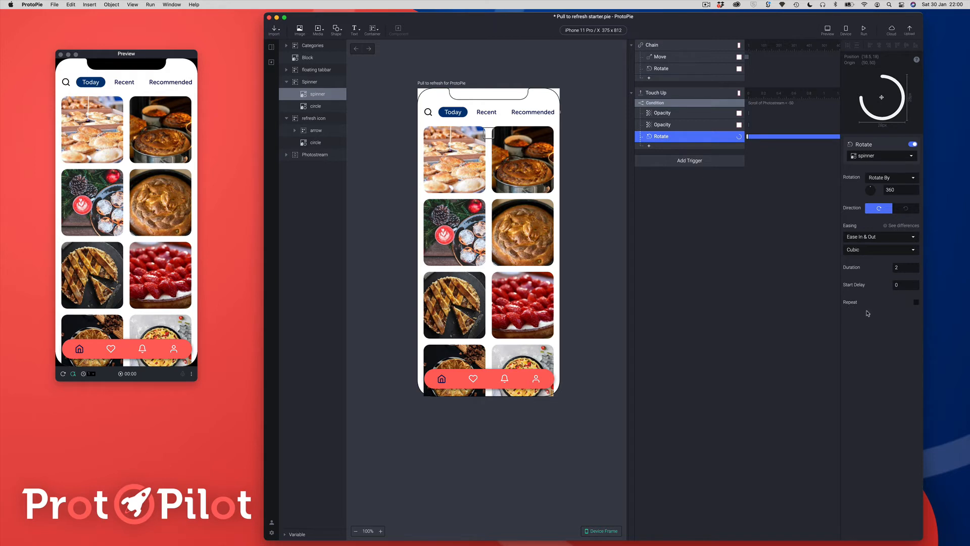
- Make the spinner's Rotate response repeat with a count of 2 and an interval of 0, using Linear easing
left_click(917, 303)
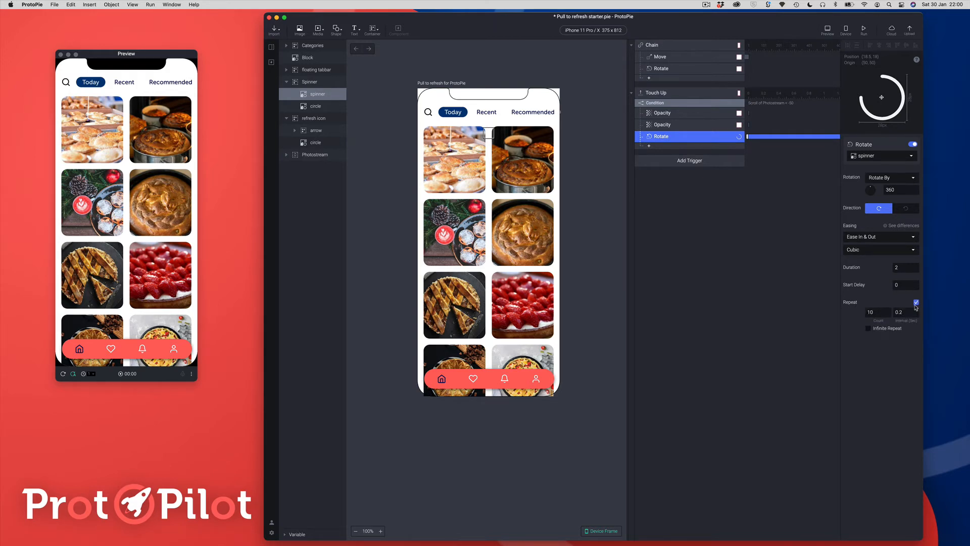
left_click(876, 313)
type("2")
key("Tab")
type("0")
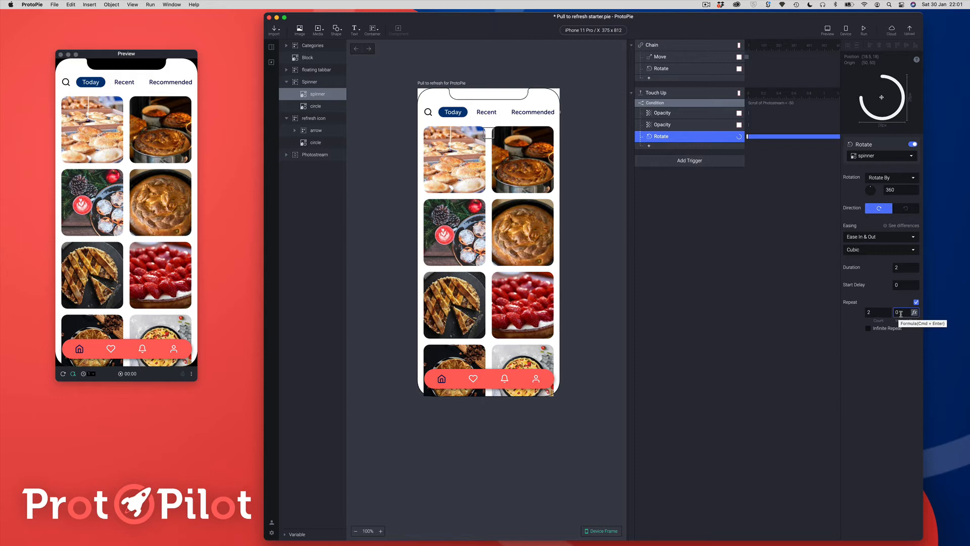
left_click(867, 237)
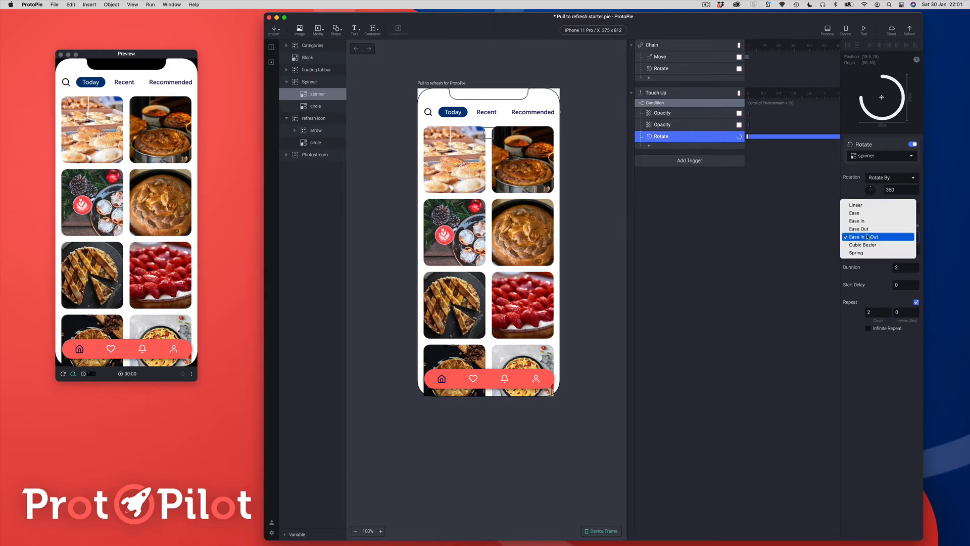
left_click(869, 204)
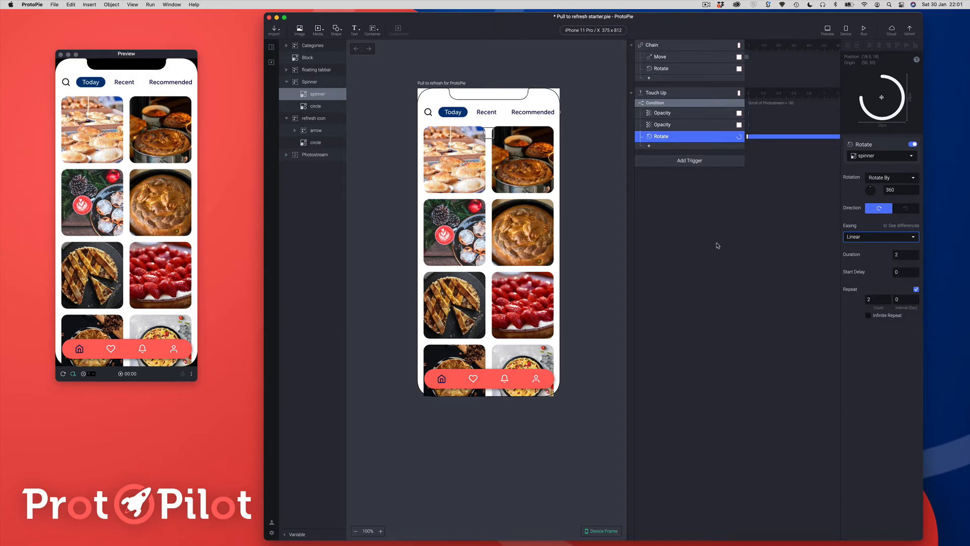
- Add a Move response under the condition that moves the Photostream layer to a Y position of 150
left_click(649, 146)
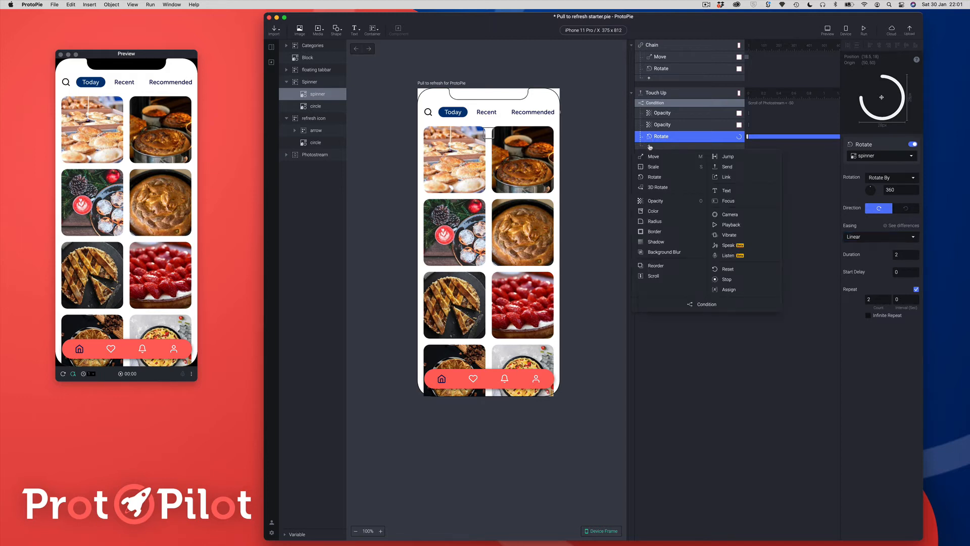
left_click(653, 157)
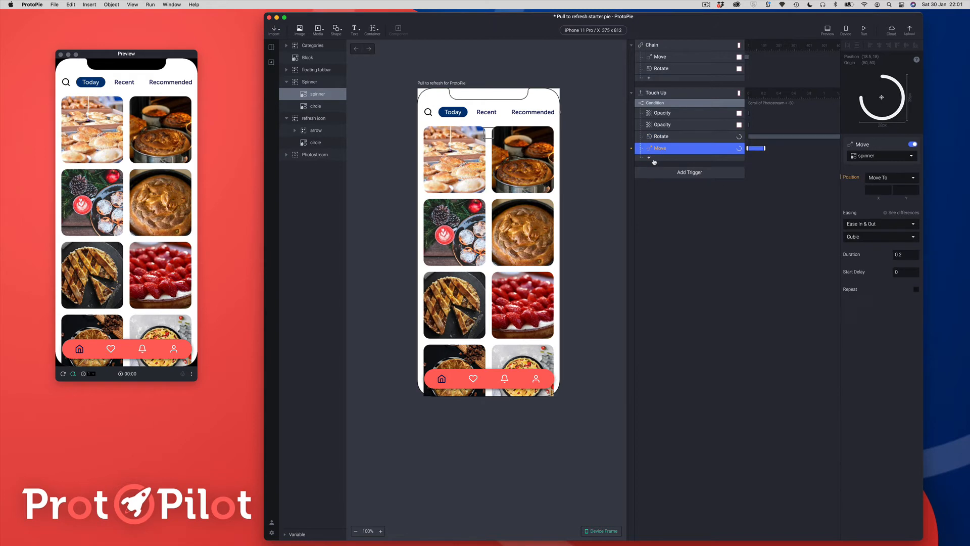
left_click(868, 157)
type("phot")
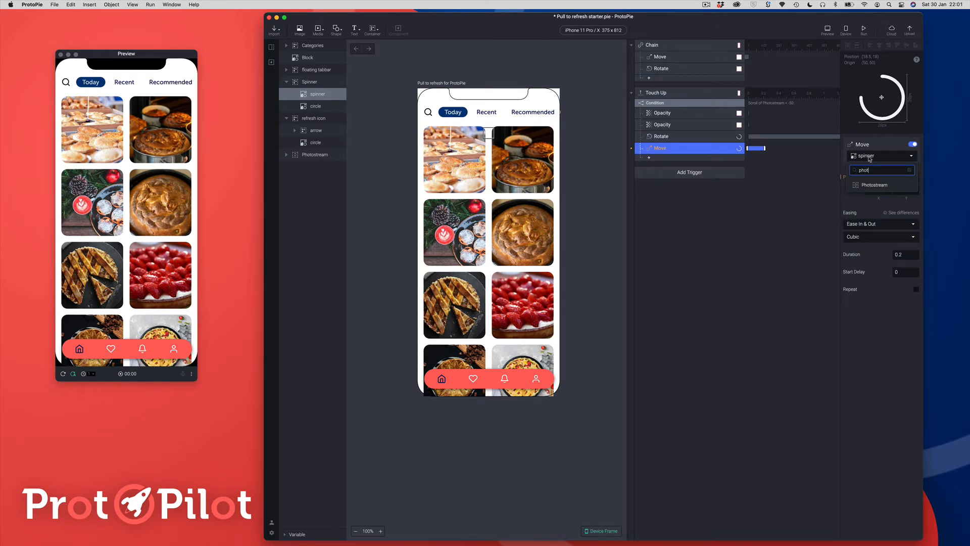
left_click(878, 184)
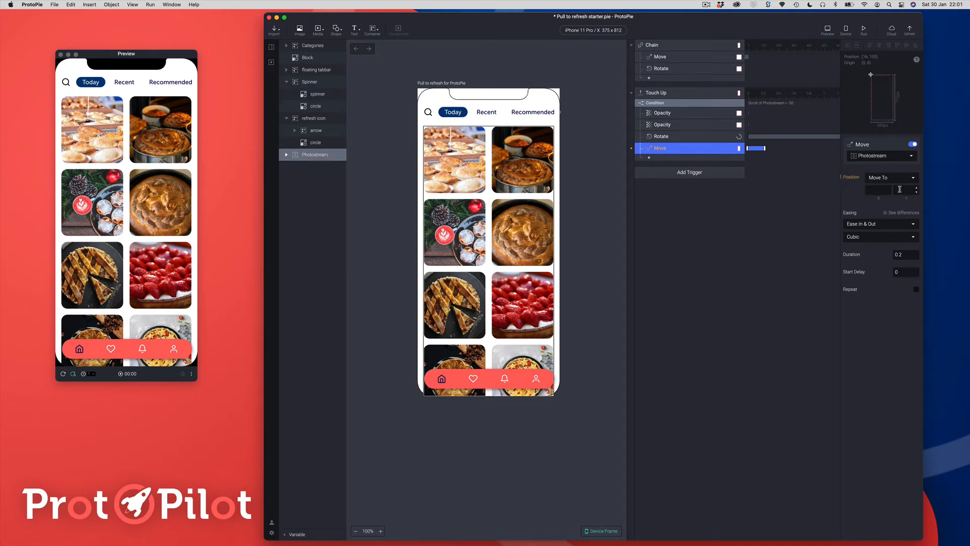
left_click(900, 189)
left_click(794, 259)
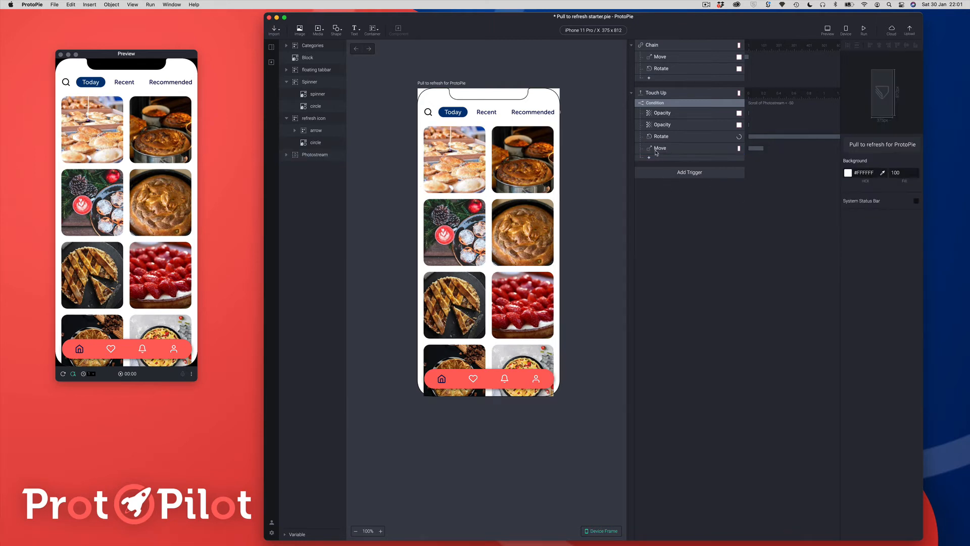
- Give the Photostream's Move response Ease Out easing and a duration of 0.4
left_click(883, 224)
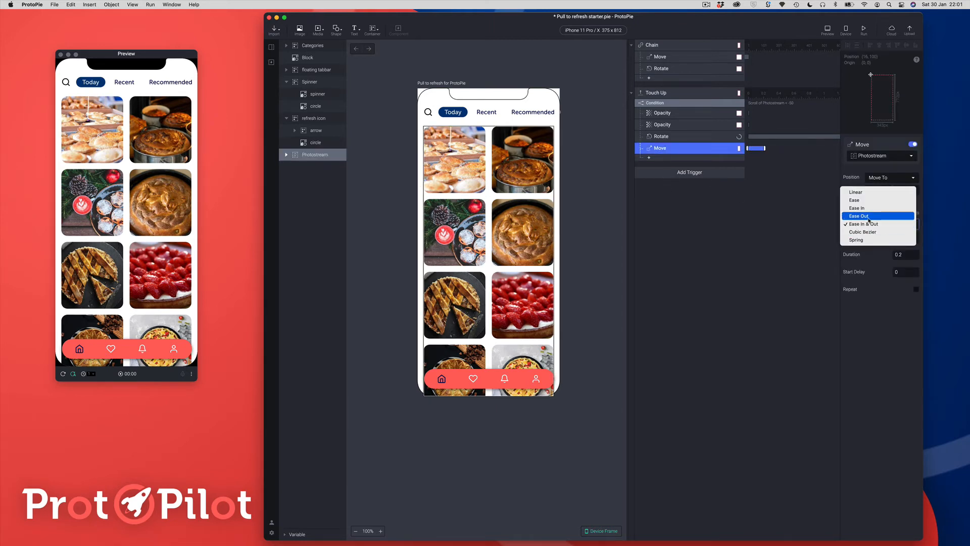
left_click(870, 216)
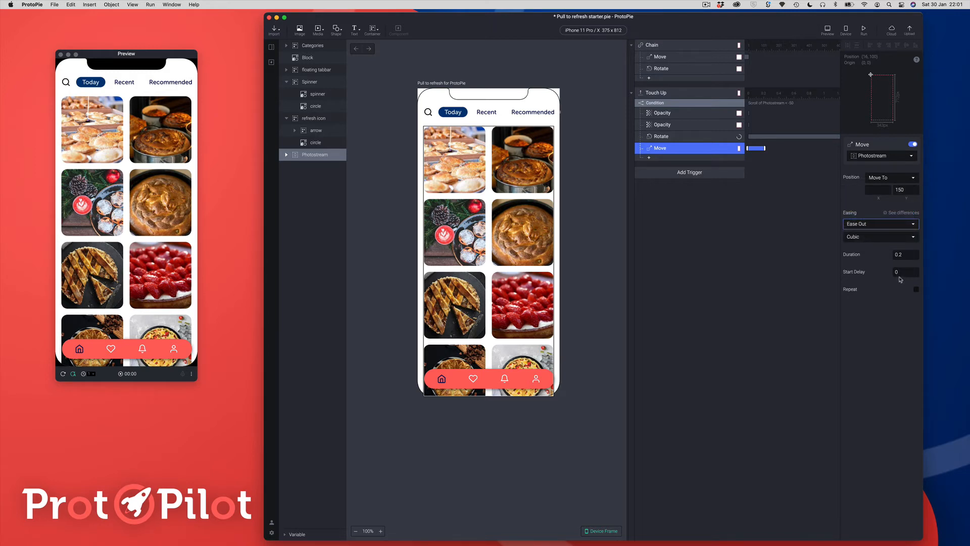
left_click(902, 255)
key("Return")
- Compare pulling and releasing the feed in the preview with the Photostream's Move response disabled and with it enabled again
left_click(913, 145)
left_click(126, 144)
mouse_move(121, 141)
left_mouse_down()
mouse_move(118, 169)
mouse_move(115, 156)
left_mouse_up()
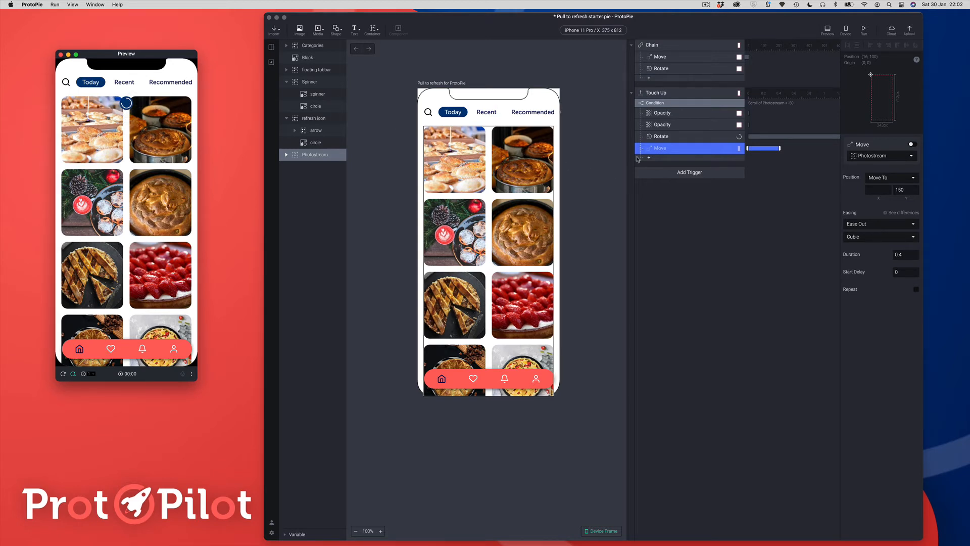
left_click(661, 152)
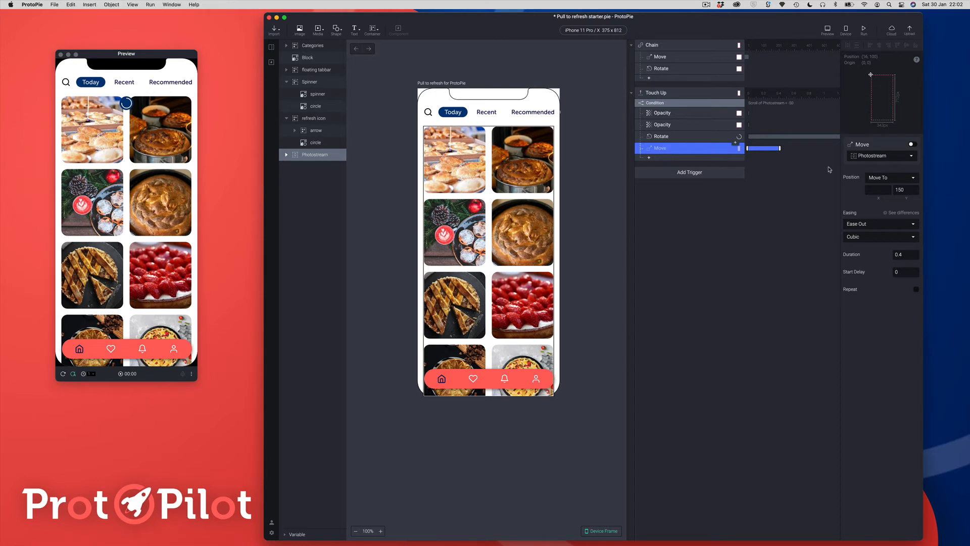
left_click(911, 144)
left_click(137, 146)
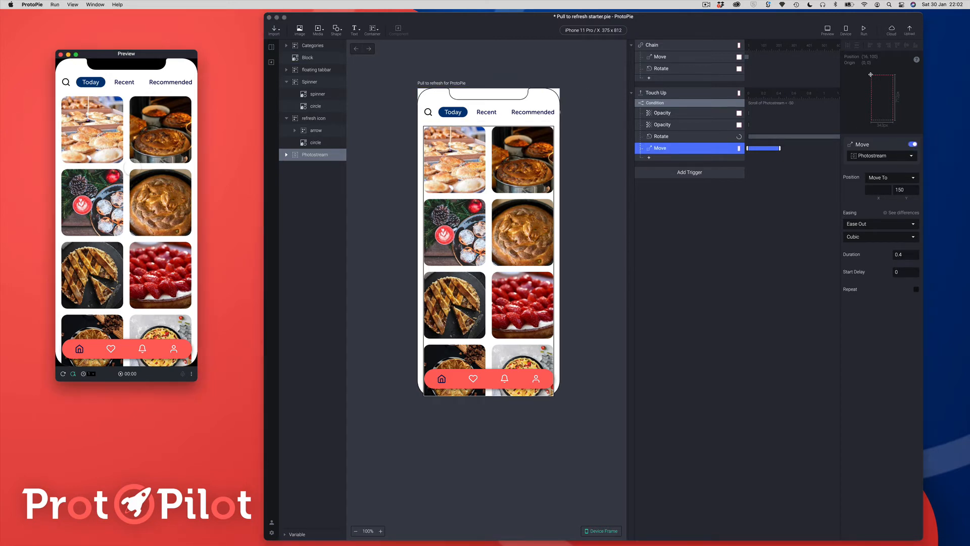
left_click_drag(127, 154, 121, 224)
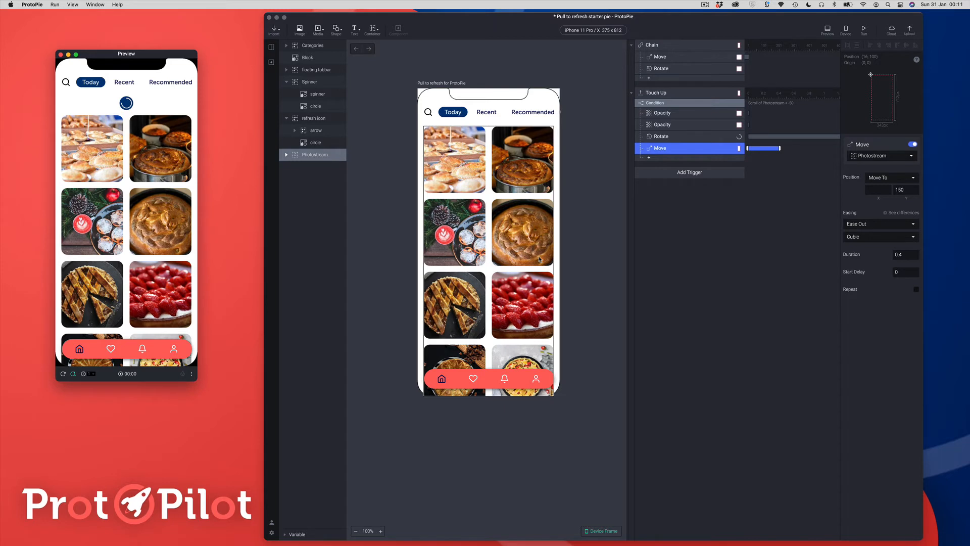
- Add an Opacity response setting the Spinner container to 0 with duration 0 and start delay 2, and test the pull in the preview
left_click(651, 161)
left_click(649, 159)
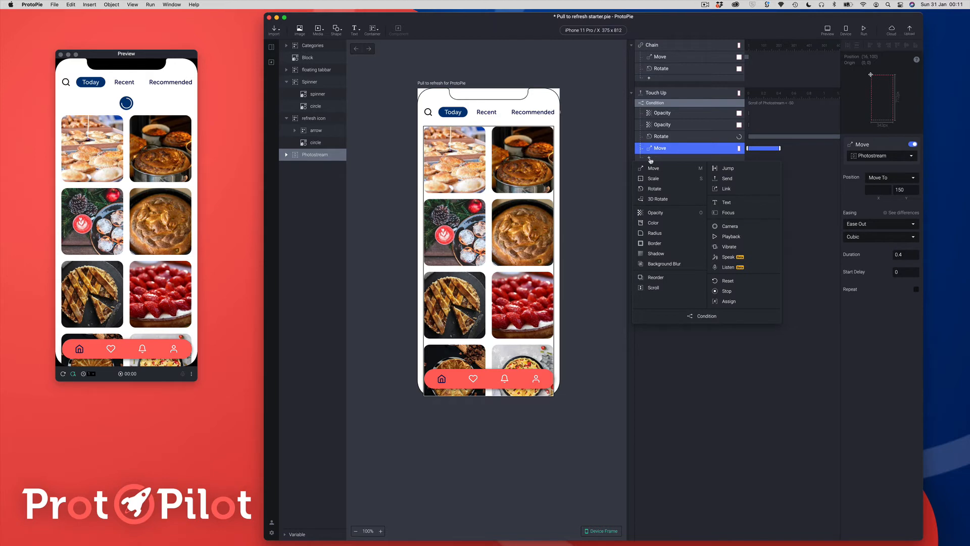
left_click(659, 212)
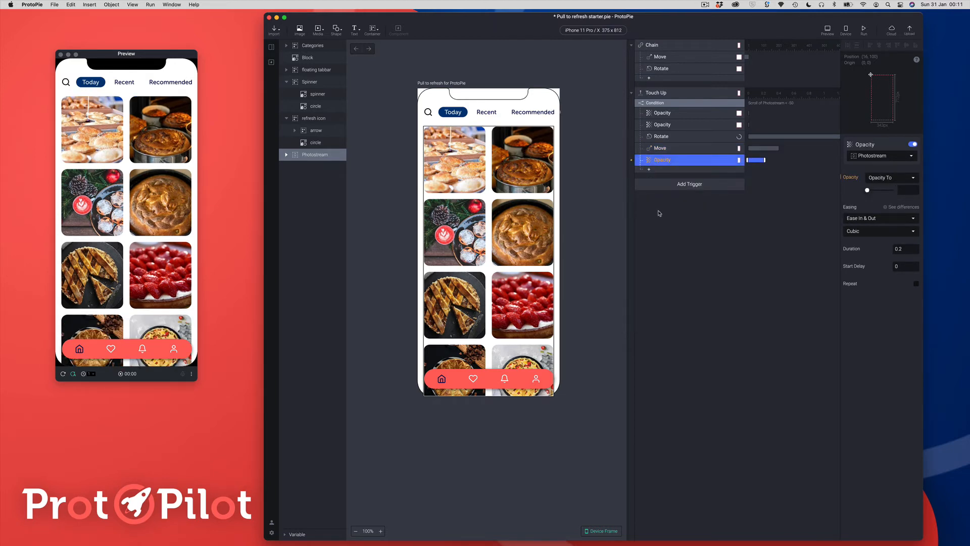
left_click(877, 158)
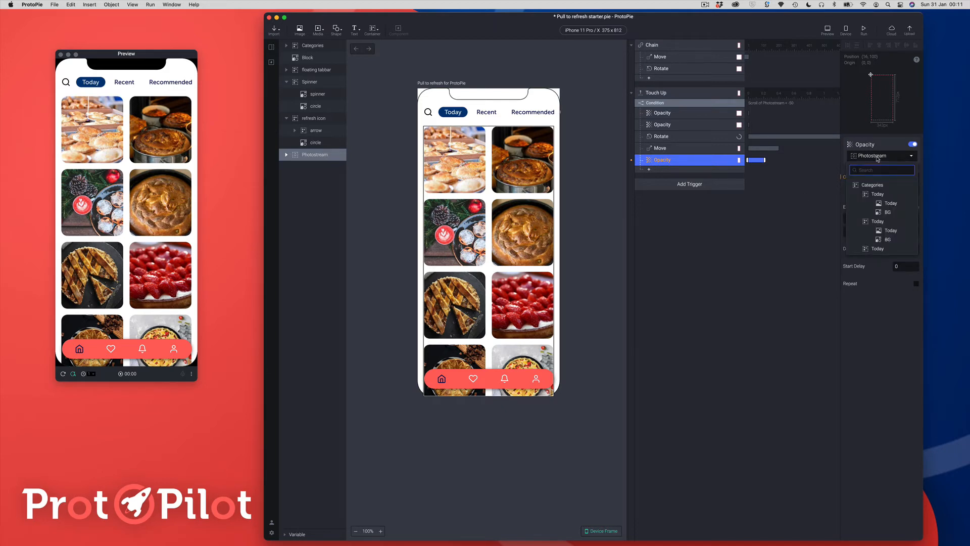
type("spinn")
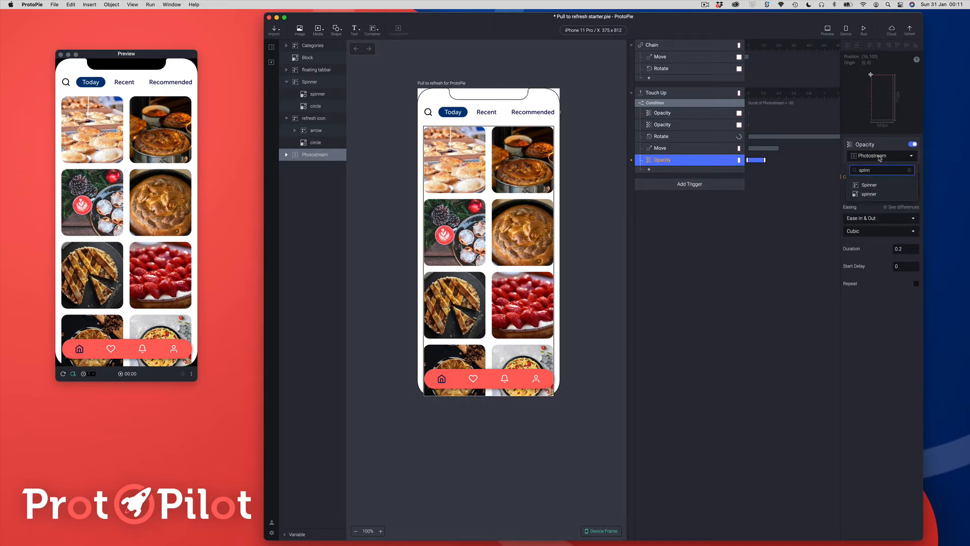
left_click(880, 185)
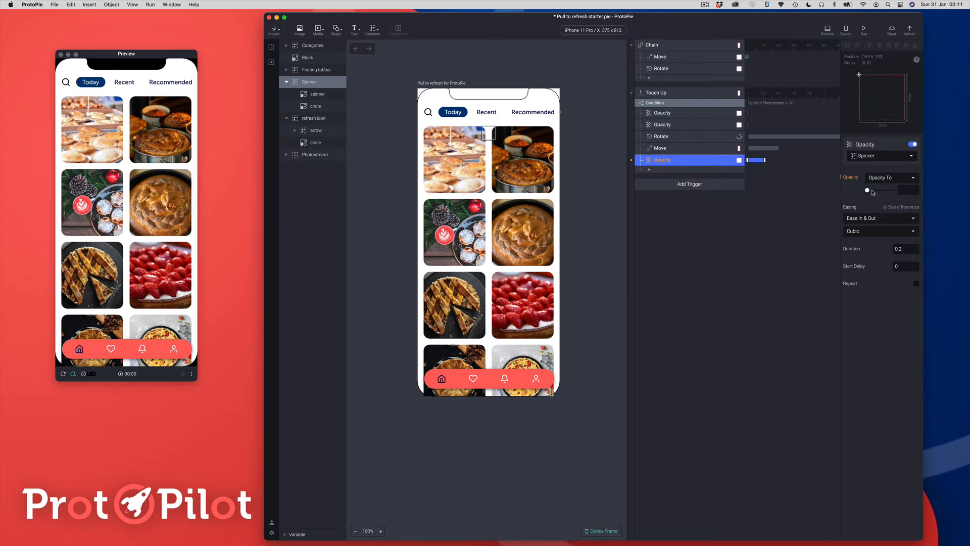
left_click(867, 190)
left_click(900, 248)
type("0")
left_click(893, 267)
key("Return")
left_click(129, 207)
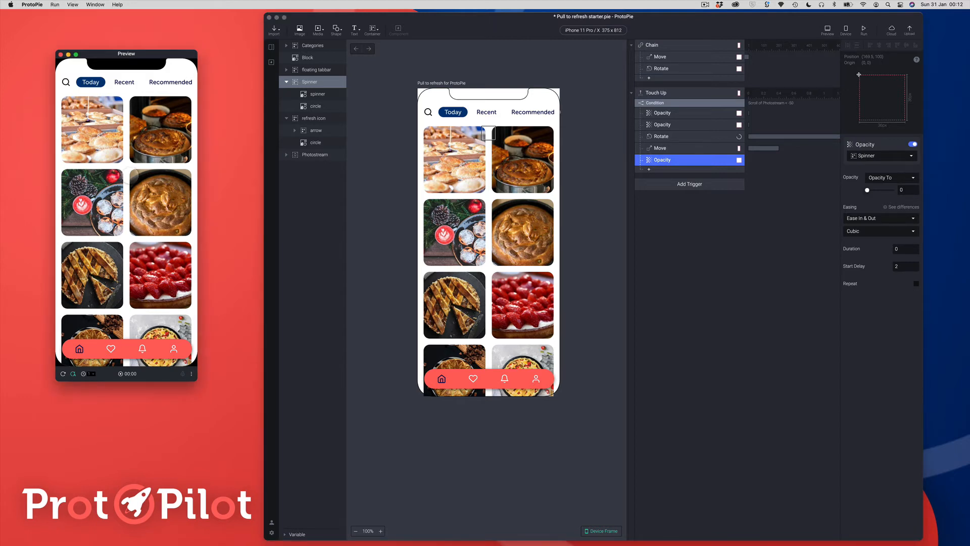
left_click_drag(124, 154, 132, 213)
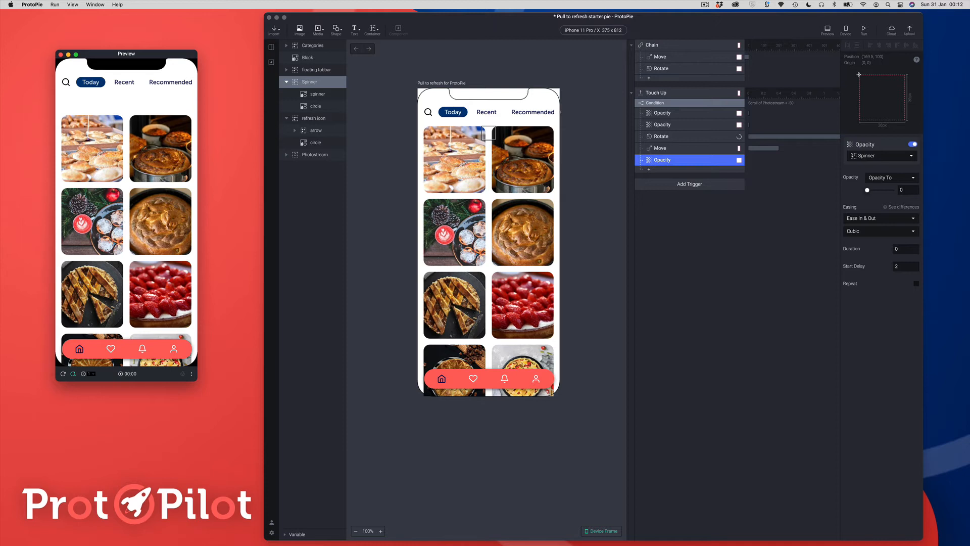
- Group the Img14 and Img13 layers of the Photostream's Images container into a container of their own
left_click(287, 159)
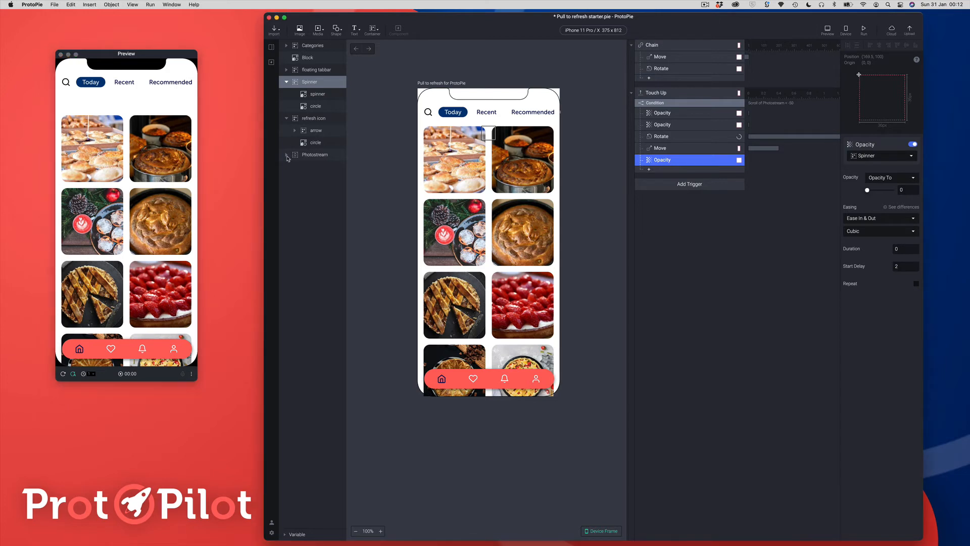
left_click(287, 155)
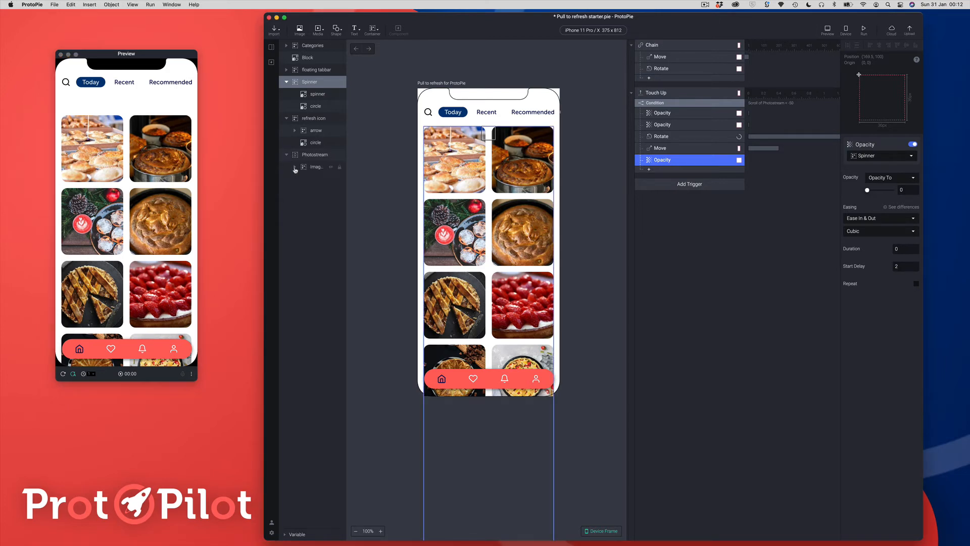
left_click(295, 168)
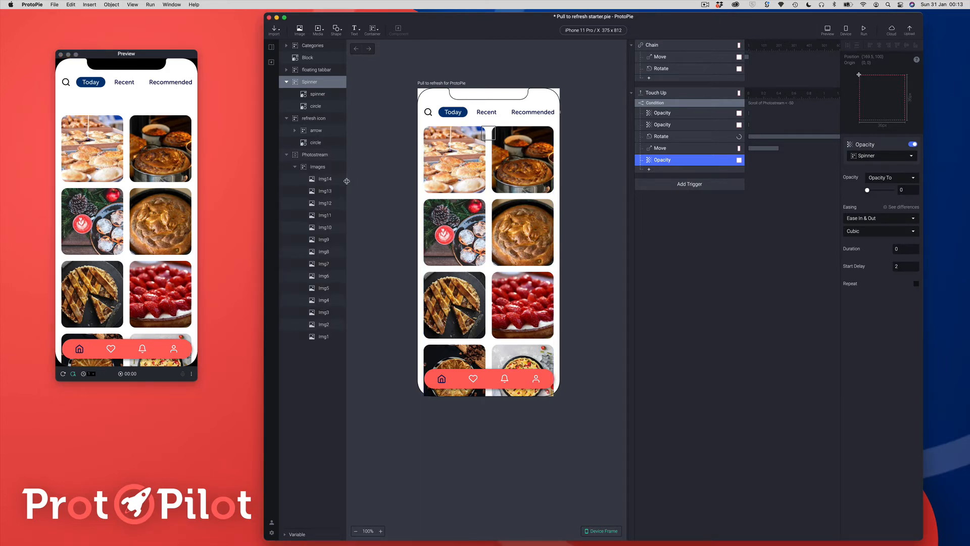
left_click_drag(346, 181, 371, 186)
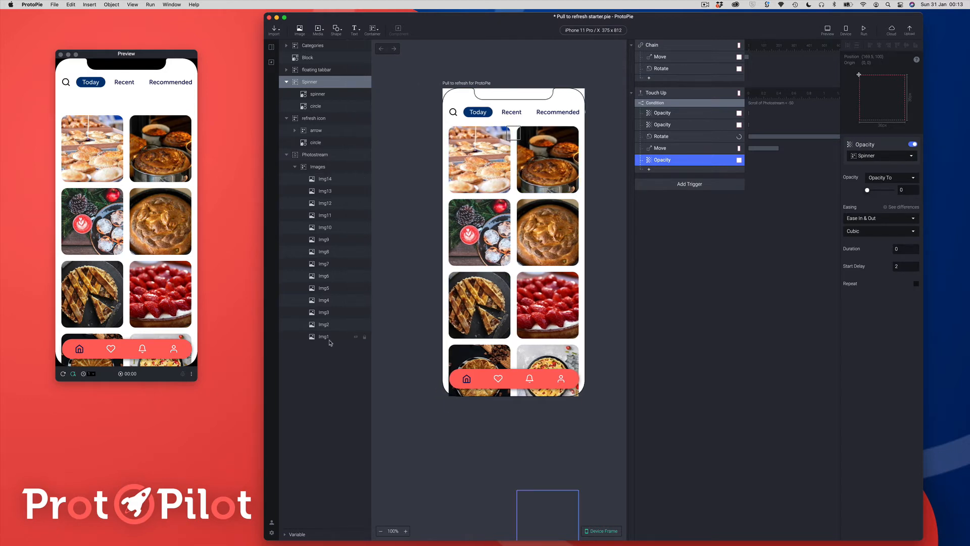
left_click(311, 180)
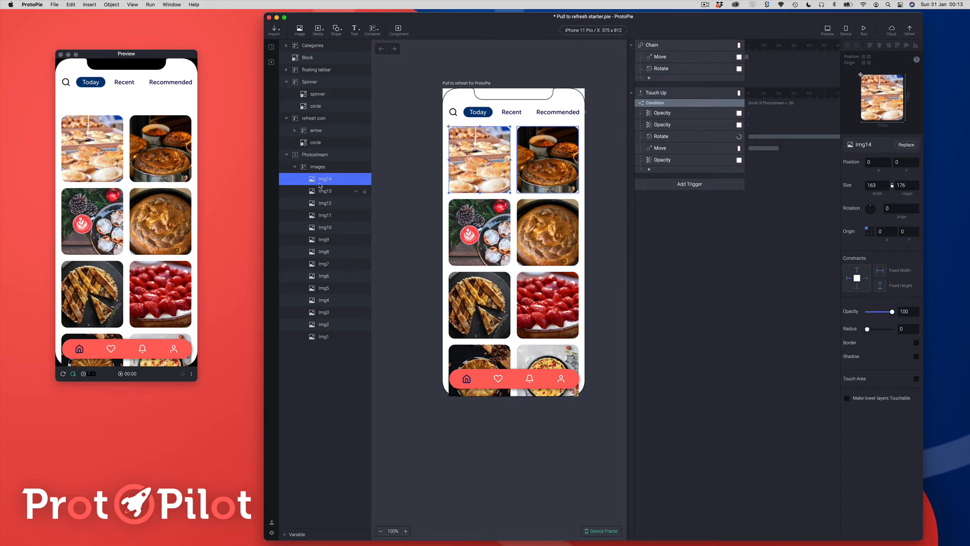
left_click(314, 191, "shift")
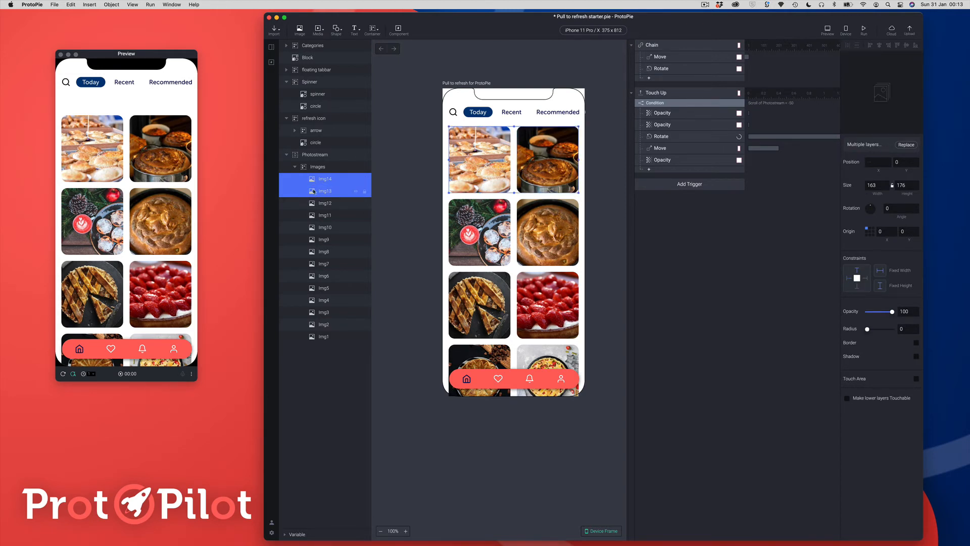
key("super+alt+g")
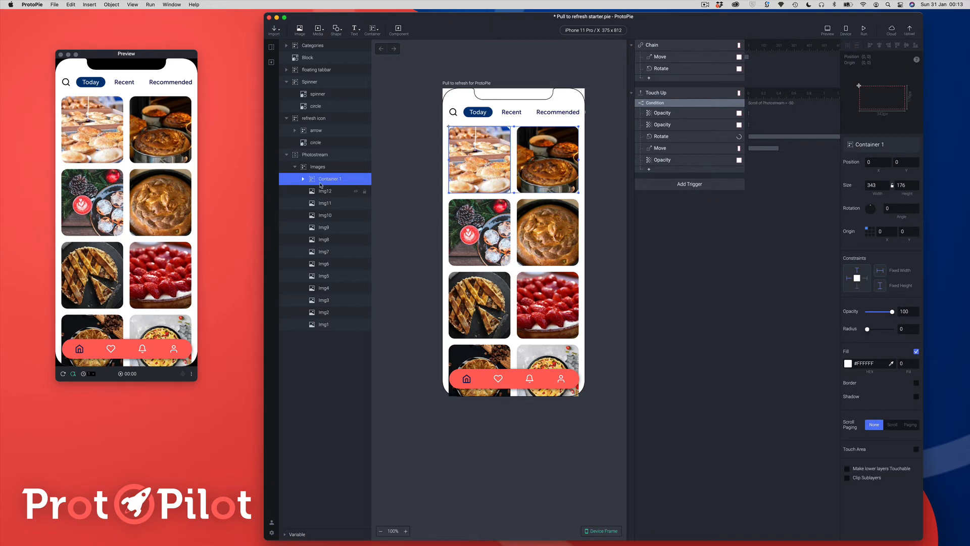
- Rename the container holding Img14 and Img13 as "new content" and set its opacity to 0
double_click(326, 178)
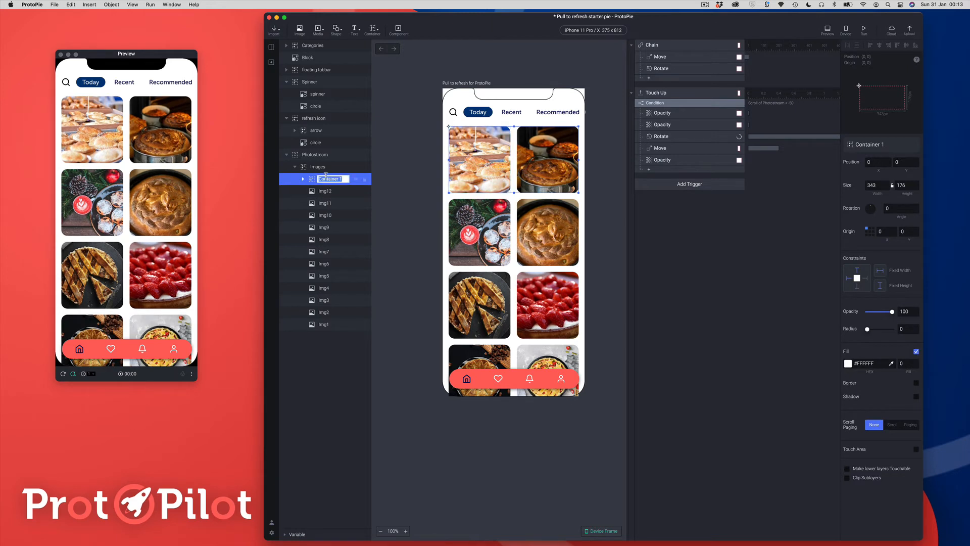
type("new content")
key("Return")
left_click_drag(861, 313, 840, 315)
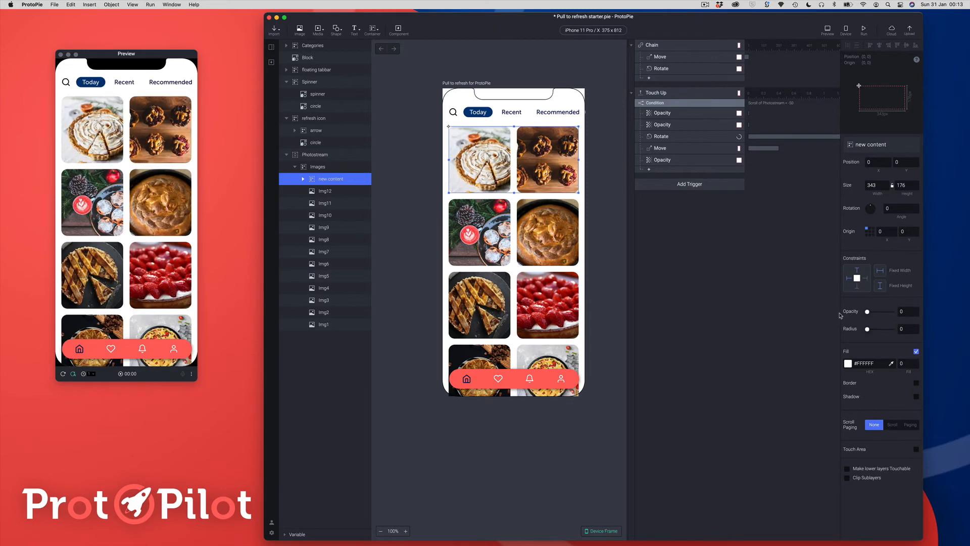
- Group the layers Img12 through Img1 into a container named "existing content"
left_click(314, 197)
left_click(323, 327, "shift")
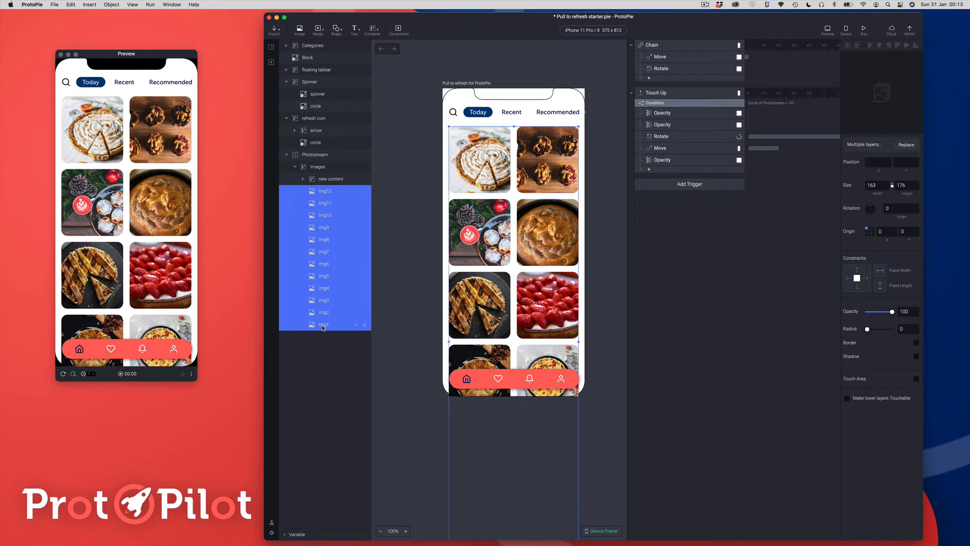
key("super+alt+g")
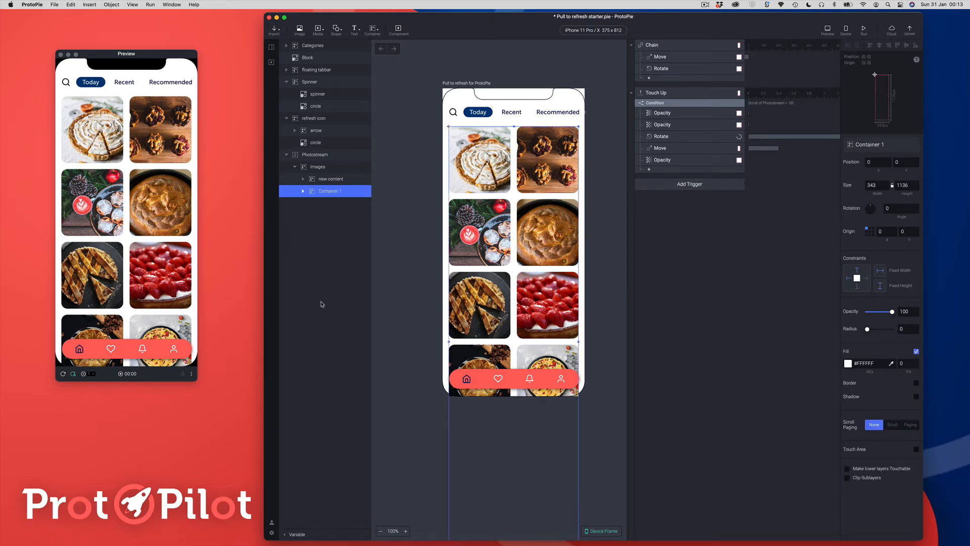
double_click(319, 191)
type("existing content")
key("Return")
left_click_drag(391, 217, 390, 216)
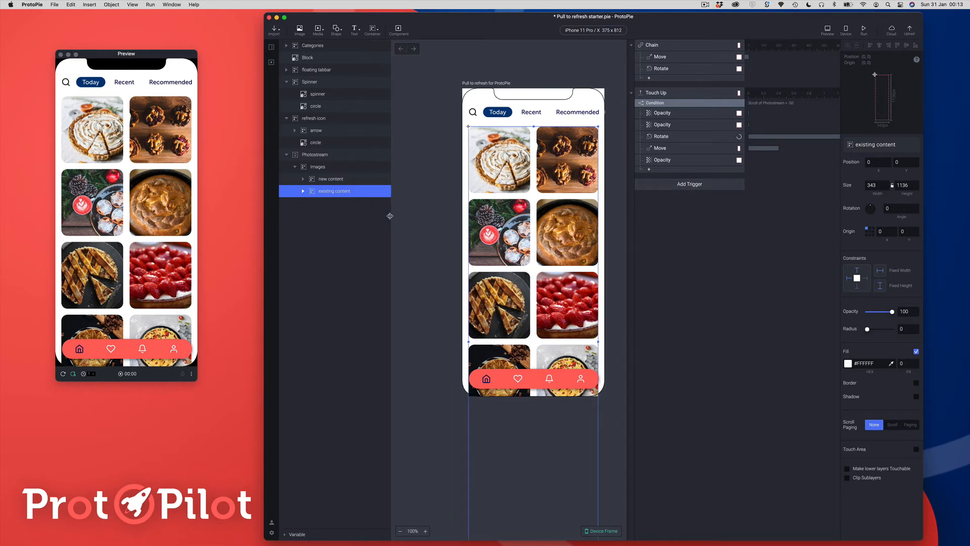
- Add a Move response under the condition that moves the existing content container by 192 in Y with a start delay of 2
left_click(649, 170)
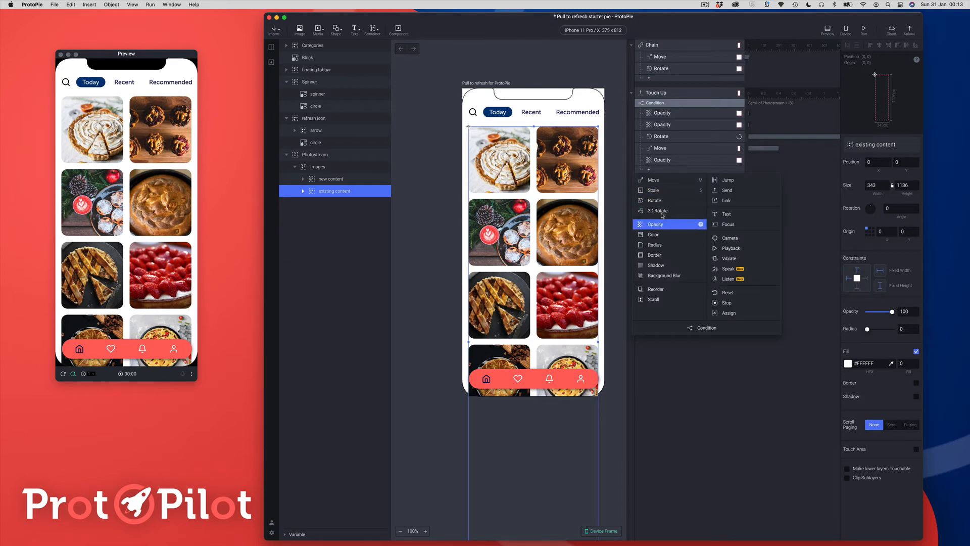
left_click(656, 181)
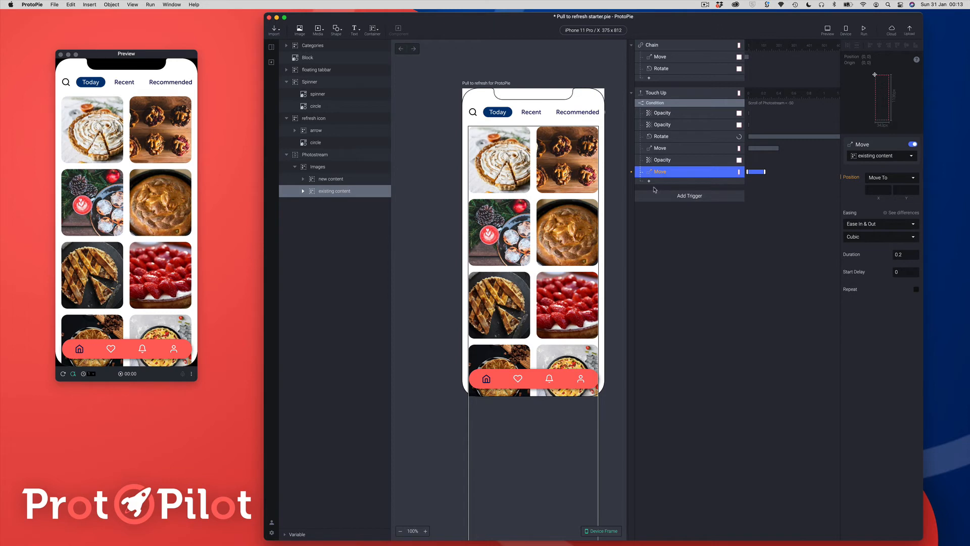
left_click(877, 181)
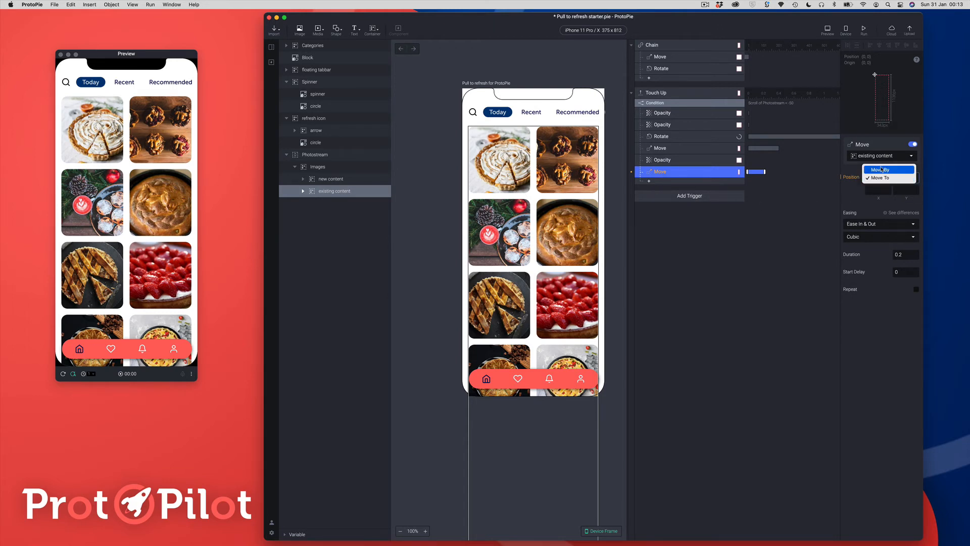
left_click(882, 169)
left_click(906, 190)
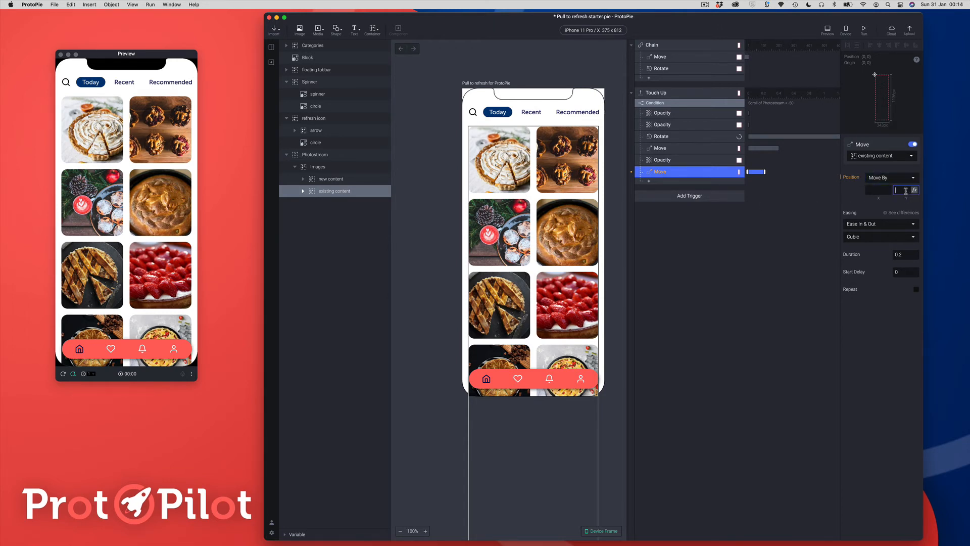
type("192")
left_click(895, 271)
type("2")
key("Return")
- Add a delayed Opacity response bringing the new content container to full opacity, and test the pull in the preview
left_click(318, 180)
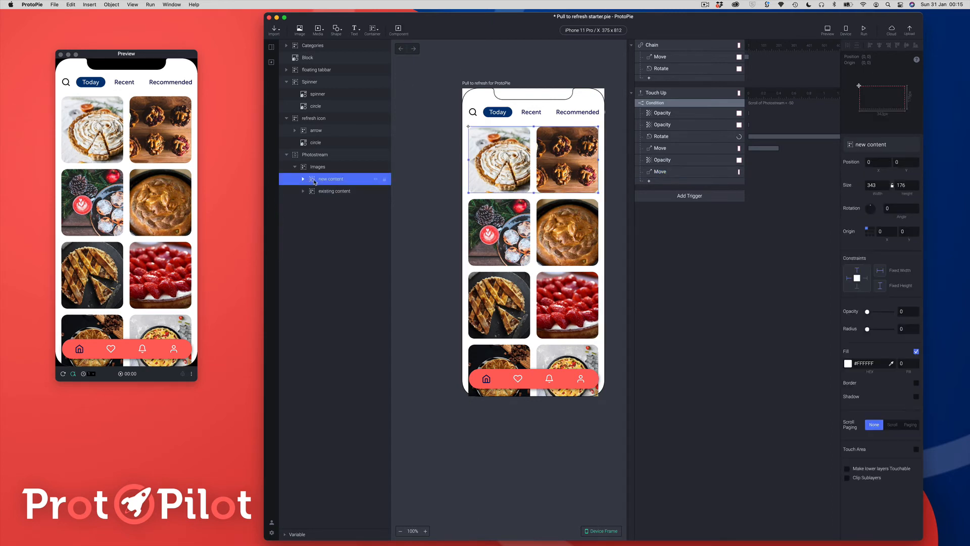
left_click(649, 181)
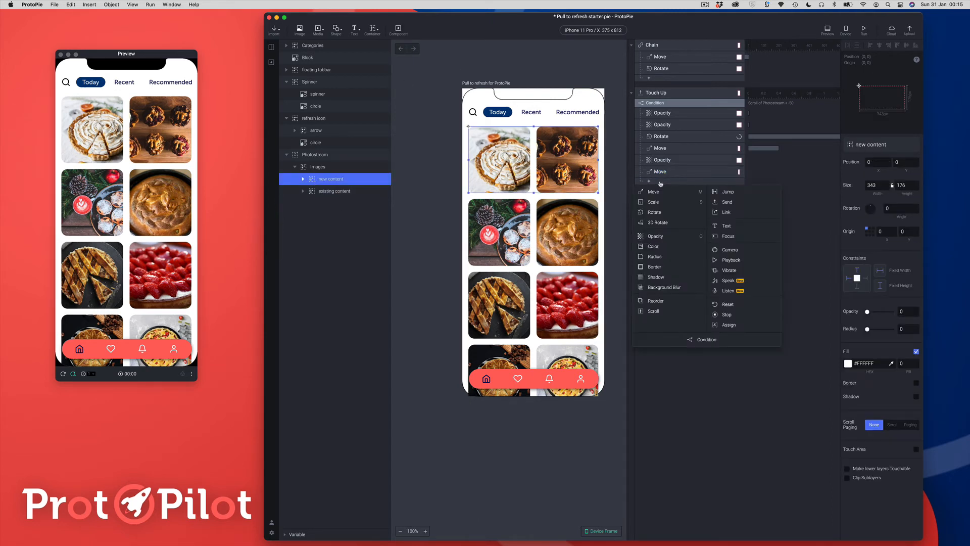
left_click(659, 234)
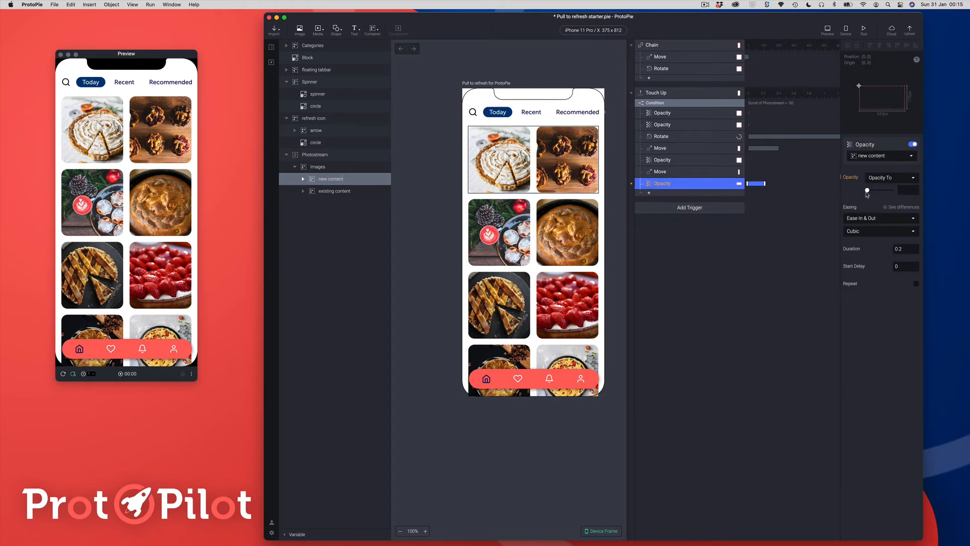
left_click_drag(867, 190, 918, 193)
left_click(900, 265)
left_click(777, 364)
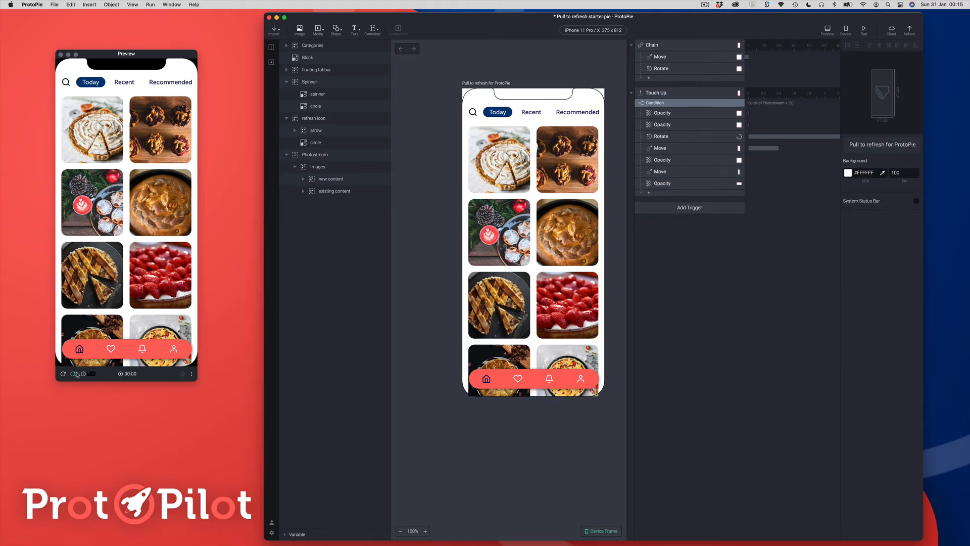
left_click(147, 292)
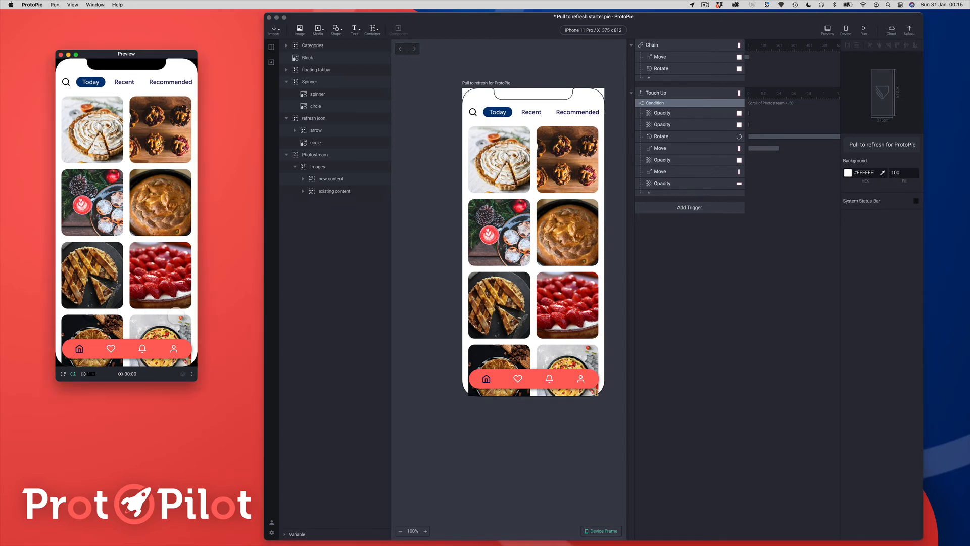
left_click_drag(134, 154, 133, 218)
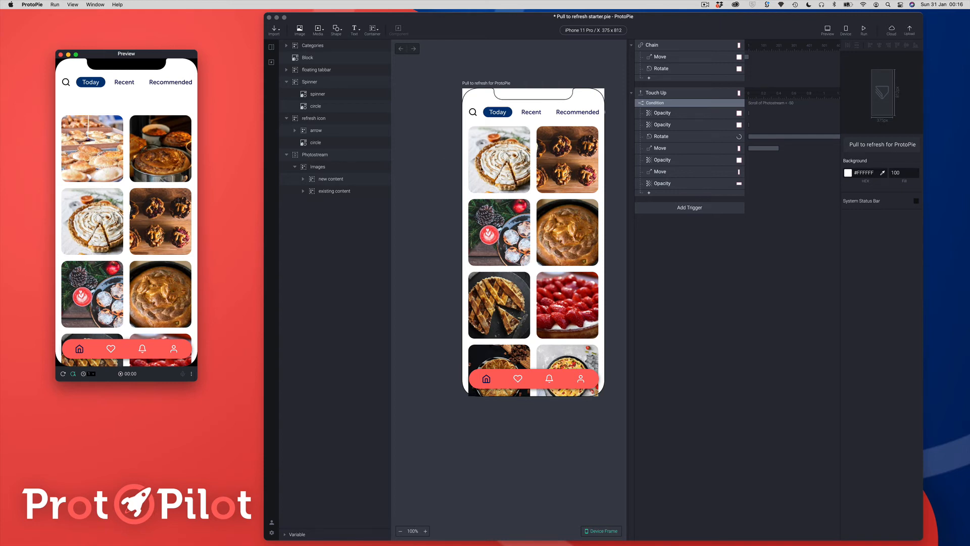
- Add a second Move response for the Photostream layer that moves it by -50 in Y with a start delay of 2
left_click(297, 158)
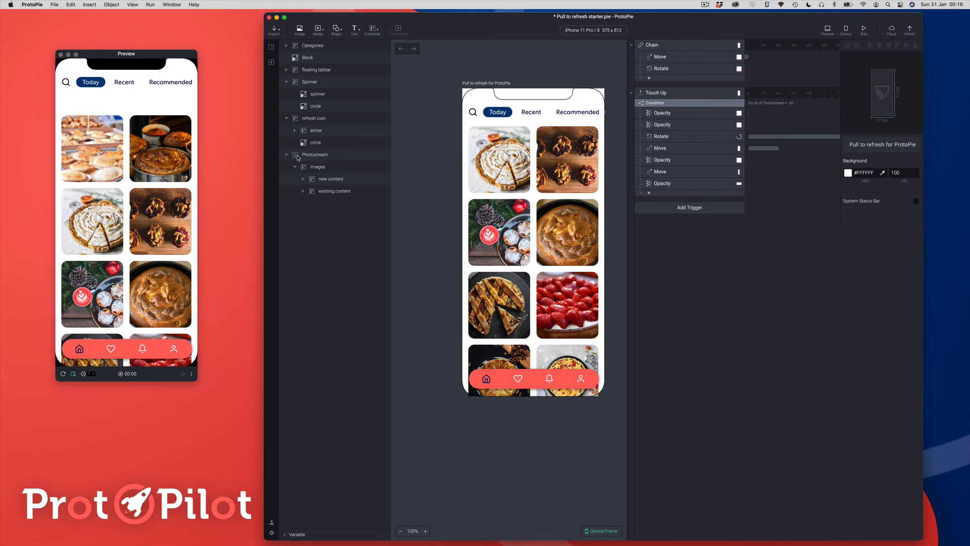
left_click(298, 158)
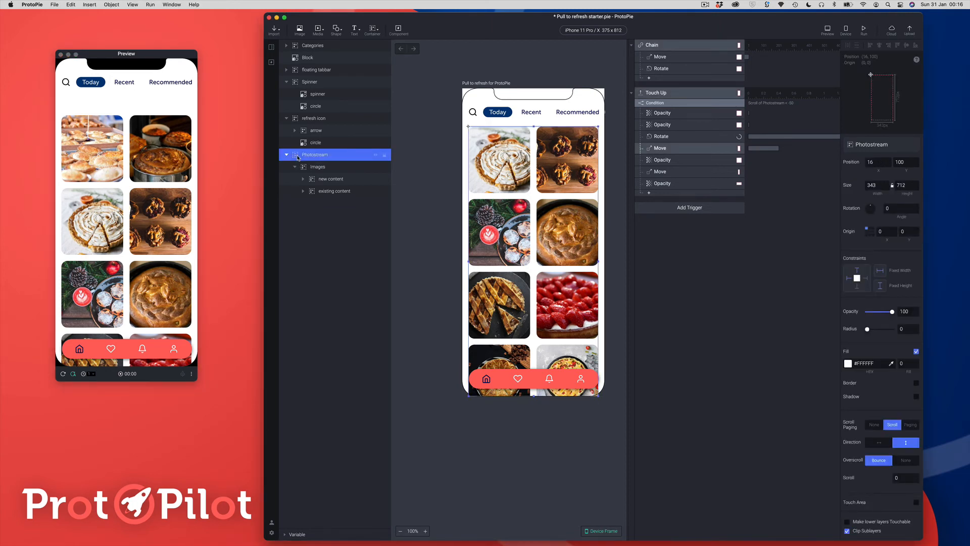
left_click(649, 193)
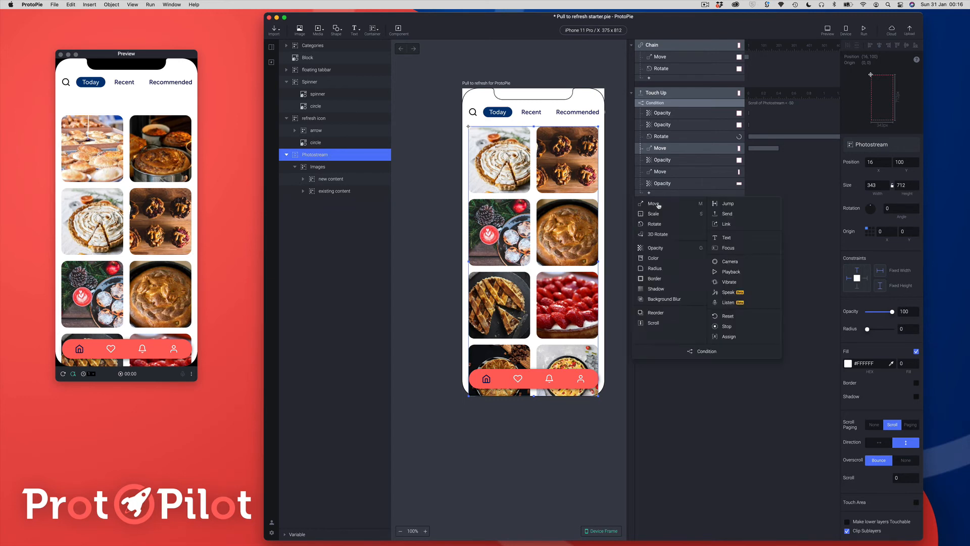
left_click(657, 204)
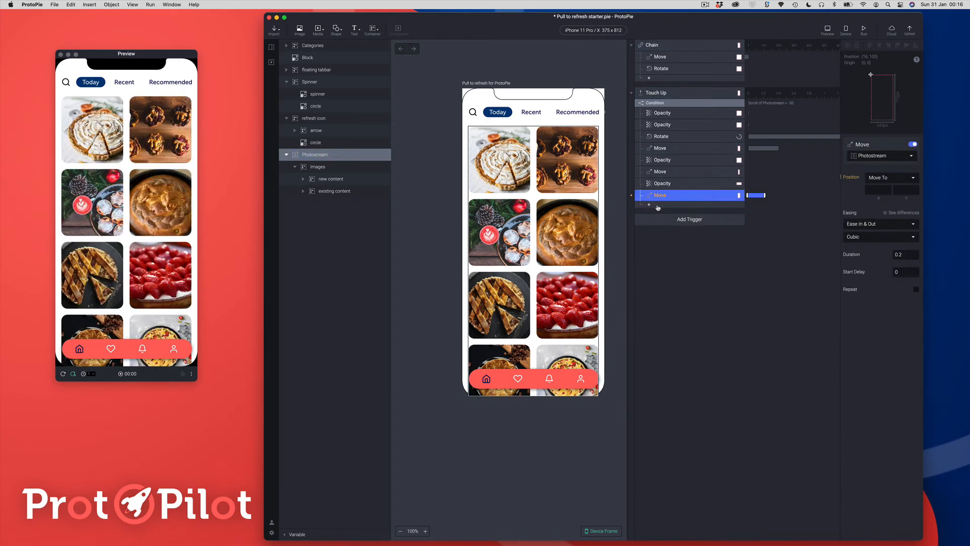
left_click(886, 177)
left_click(880, 170)
left_click(904, 190)
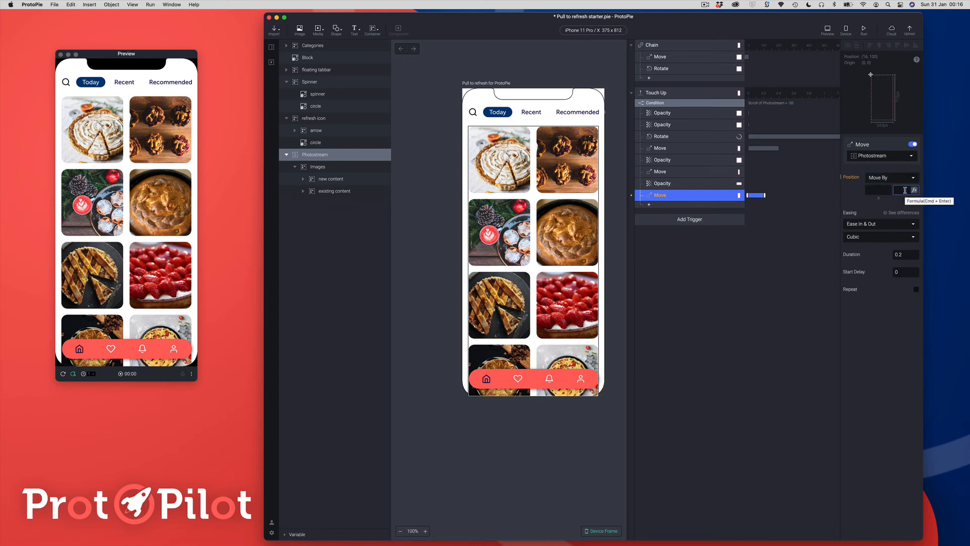
key("Return")
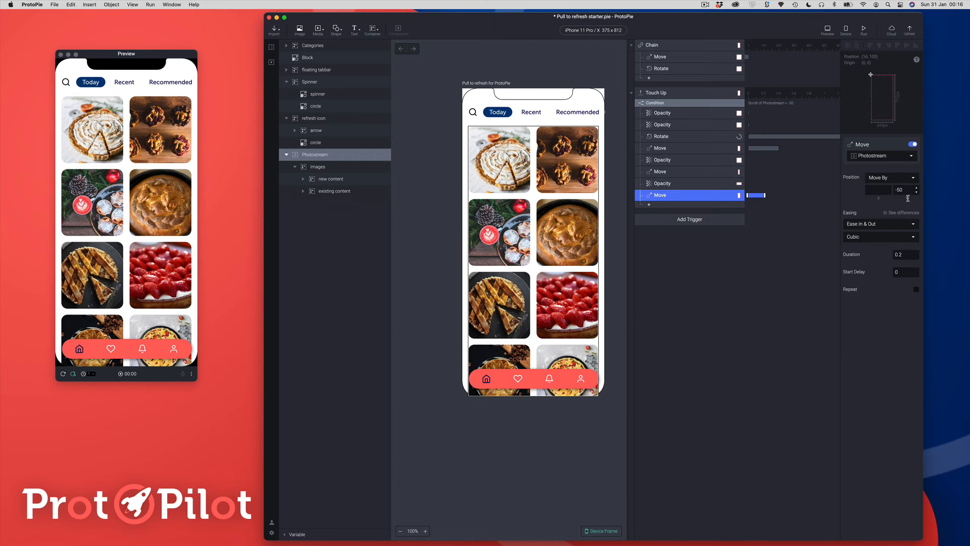
left_click(900, 272)
type("2")
key("Return")
- Test the complete refresh in the restarted preview by pulling the feed down, scrolling through it and pulling again
left_click(63, 375)
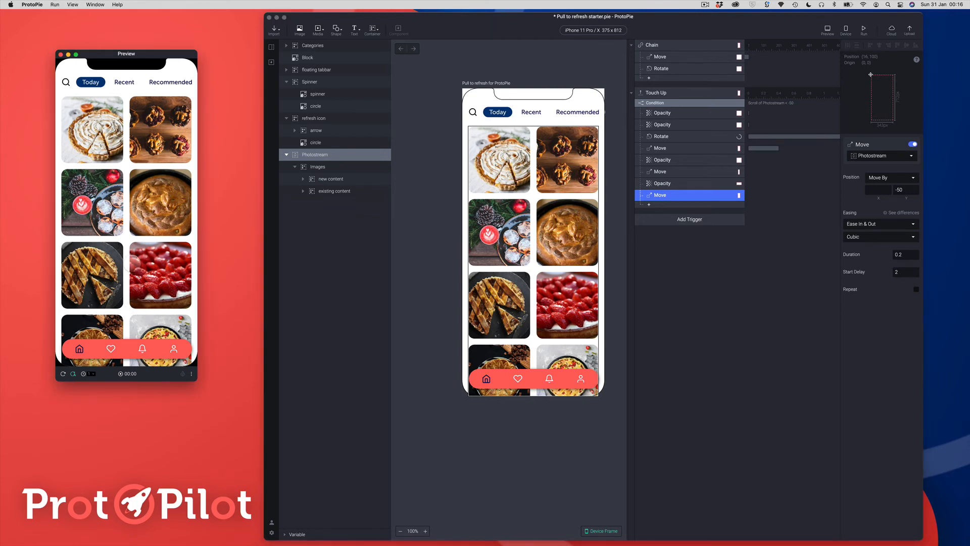
left_click_drag(133, 158, 143, 252)
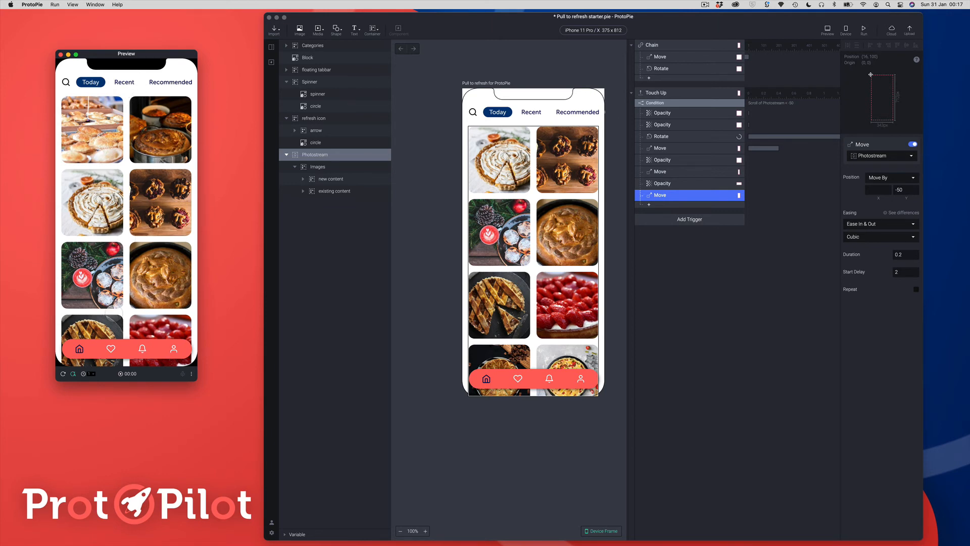
left_click(62, 374)
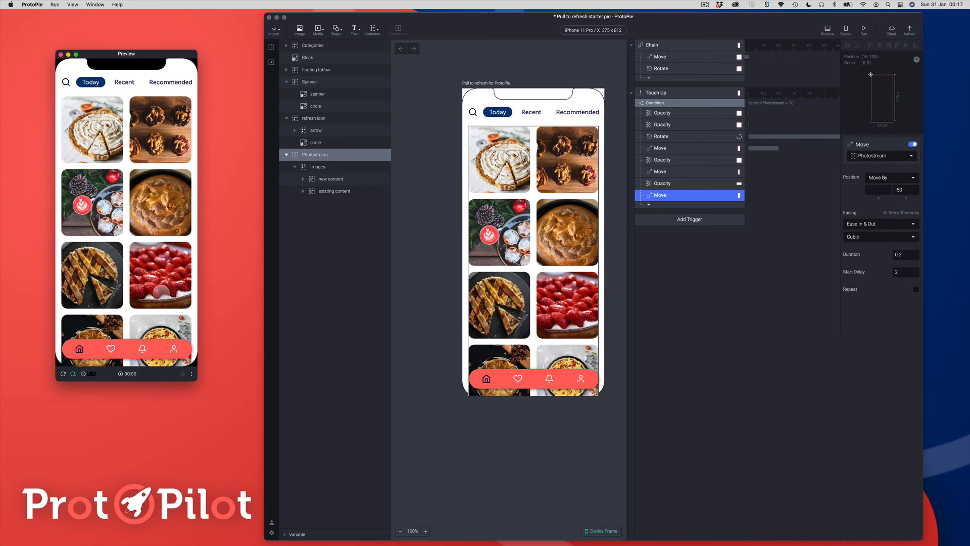
scroll(141, 275, "down", 6)
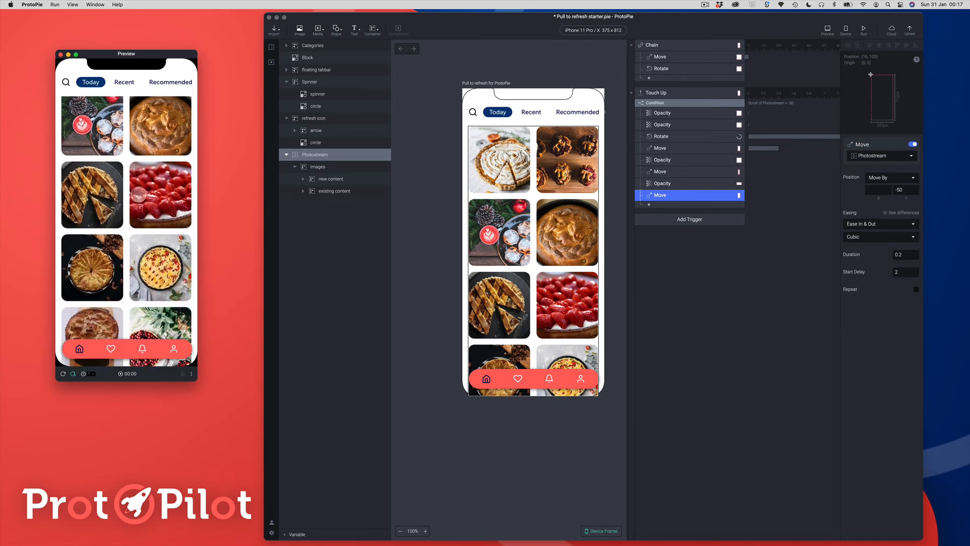
scroll(144, 179, "up", 6)
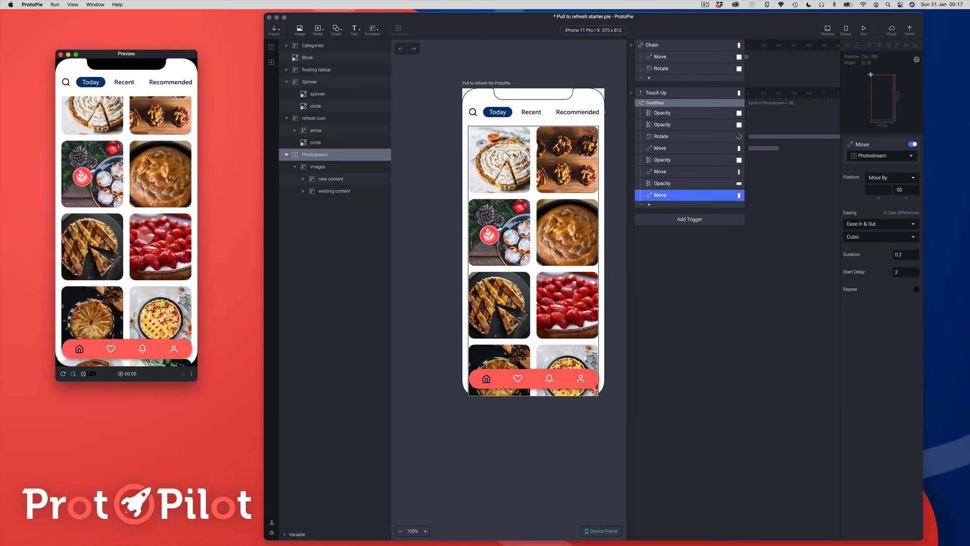
left_click_drag(144, 180, 144, 254)
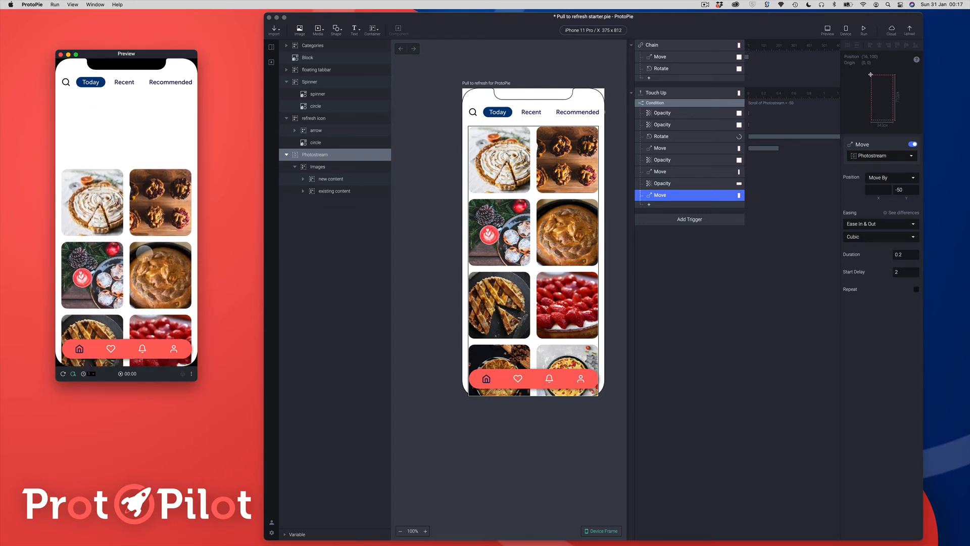
scroll(141, 268, "down", 4)
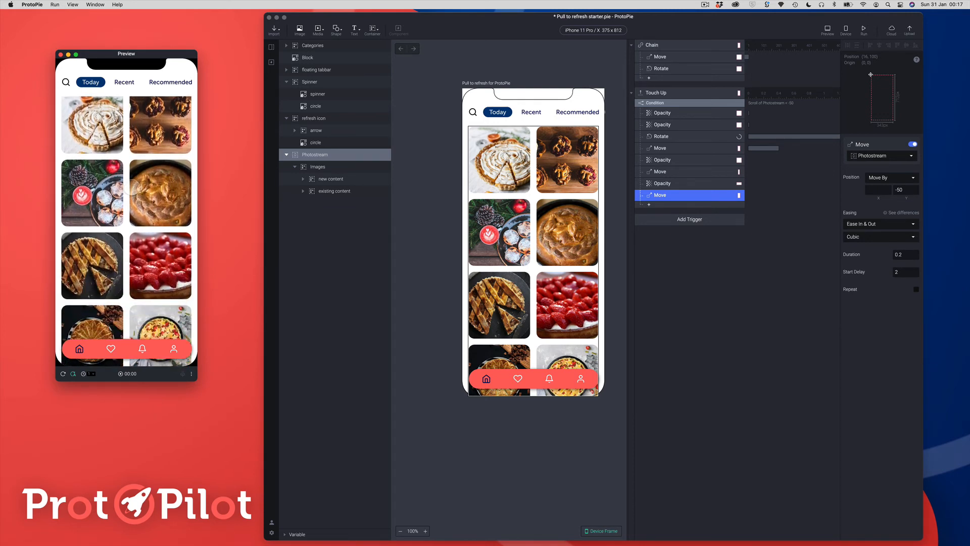
- Create a new variable for the prototype and name it loaded
scroll(144, 251, "up", 5)
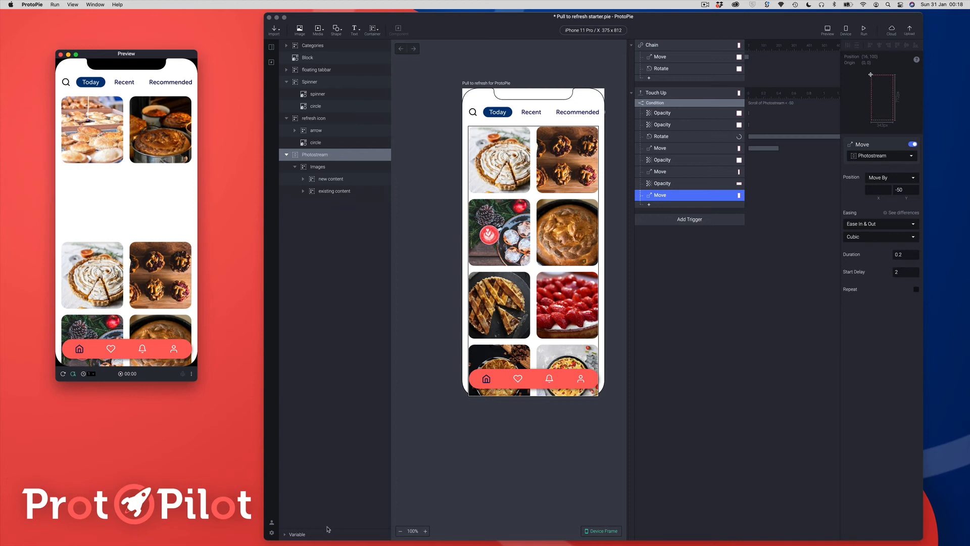
left_click(286, 538)
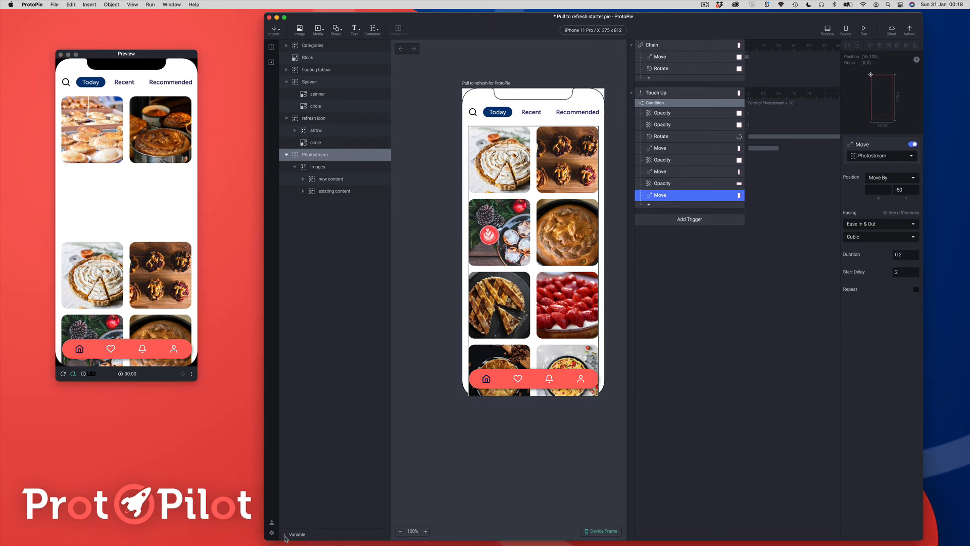
left_click(285, 536)
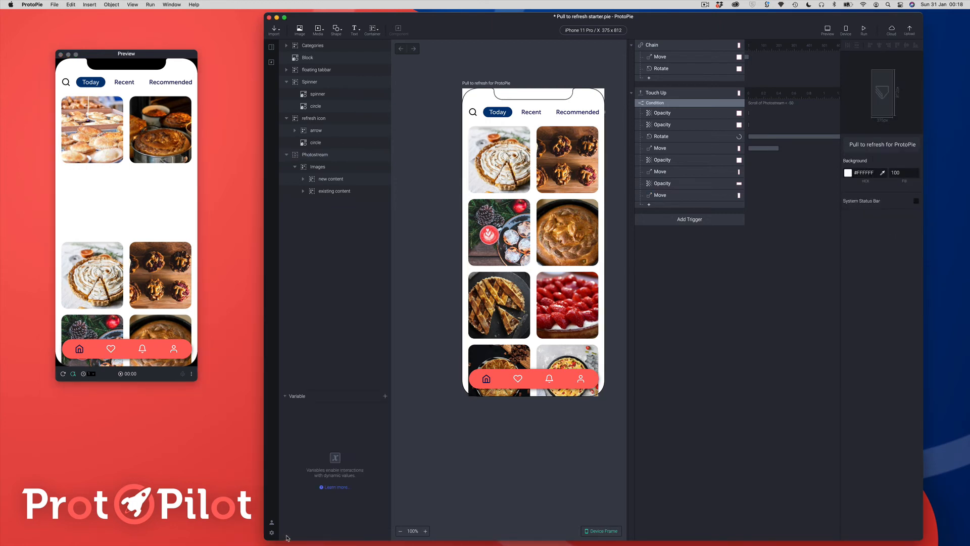
left_click(385, 398)
left_click(364, 415)
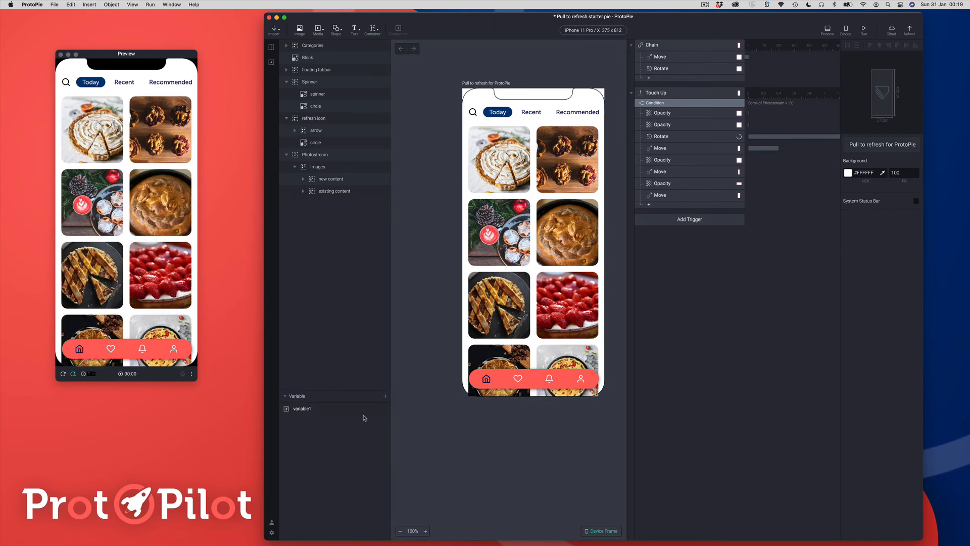
double_click(303, 409)
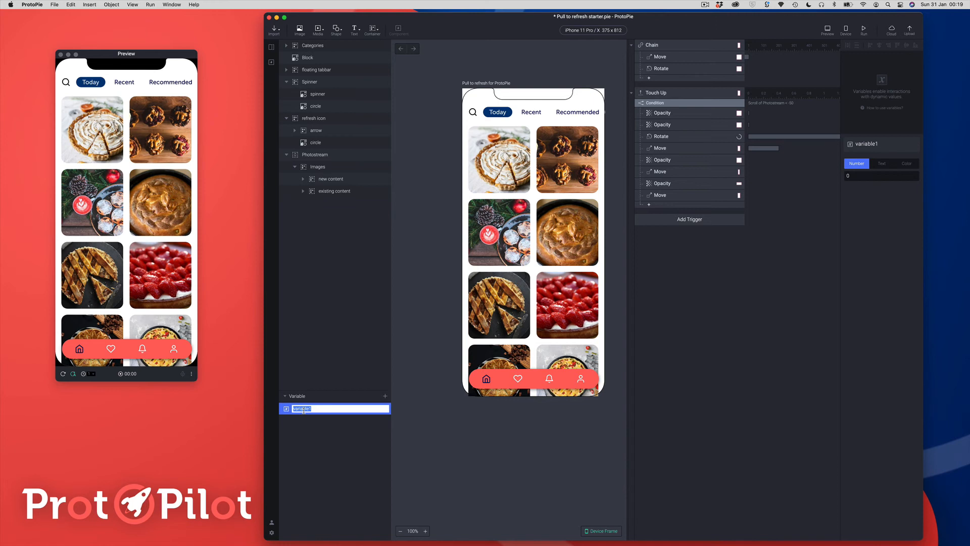
key("BackSpace")
type("loaded")
key("Return")
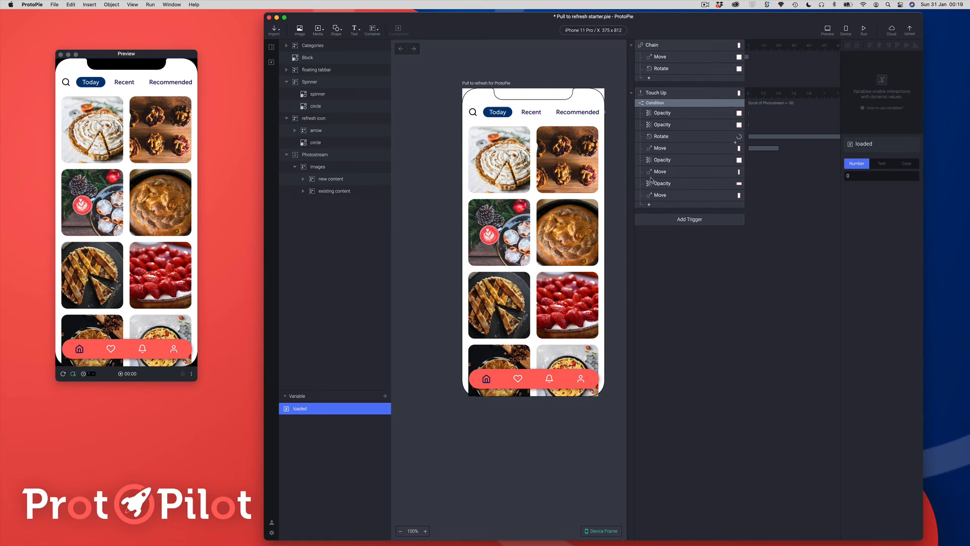
- Add an Assign response under the Touch Up condition that sets the loaded variable to 1
left_click(649, 205)
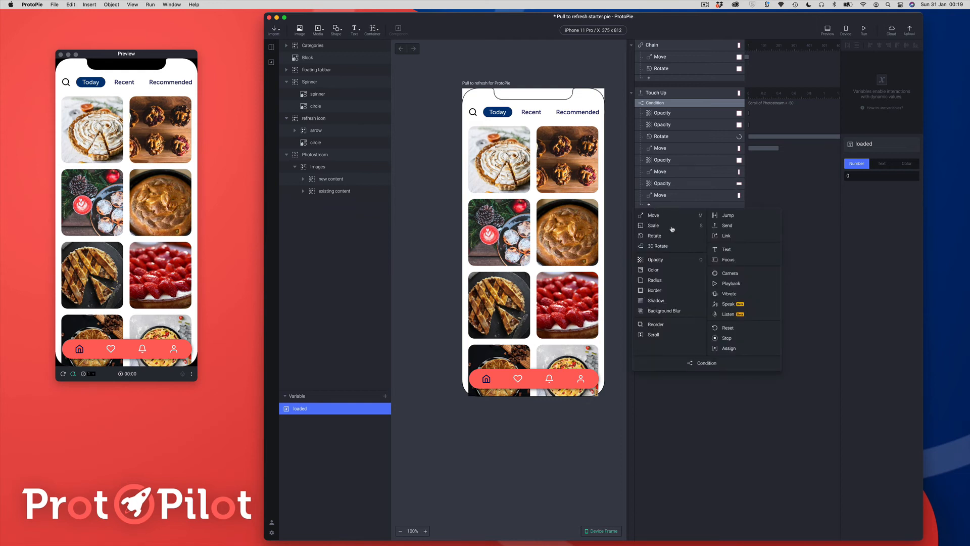
left_click(729, 348)
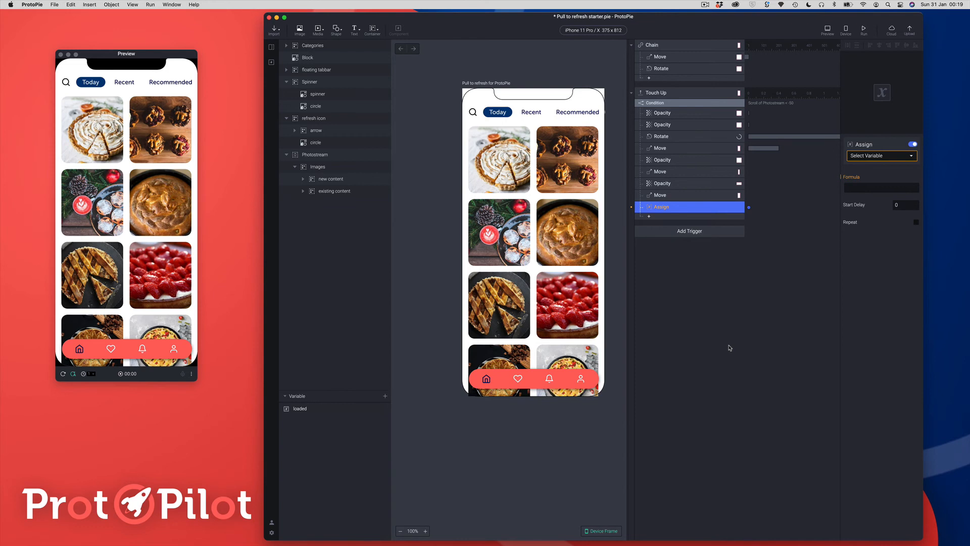
left_click(870, 156)
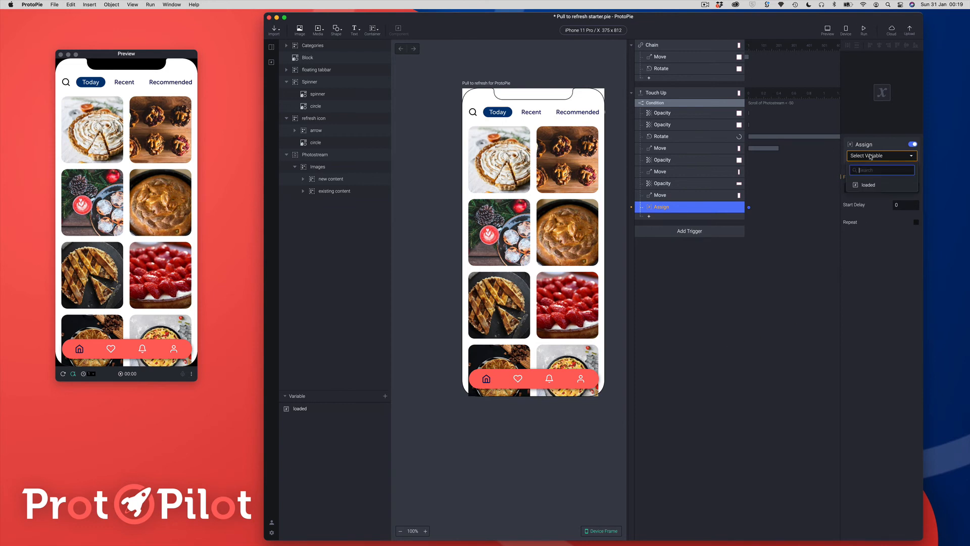
left_click(860, 185)
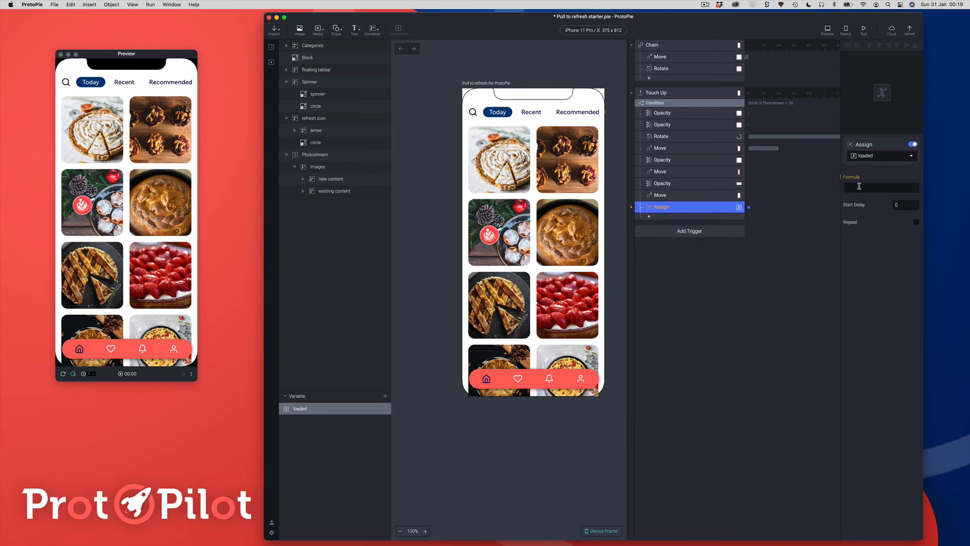
left_click(858, 188)
key("Return")
- Add a condition to the Chain trigger that requires the loaded variable to equal 0
left_click(669, 70)
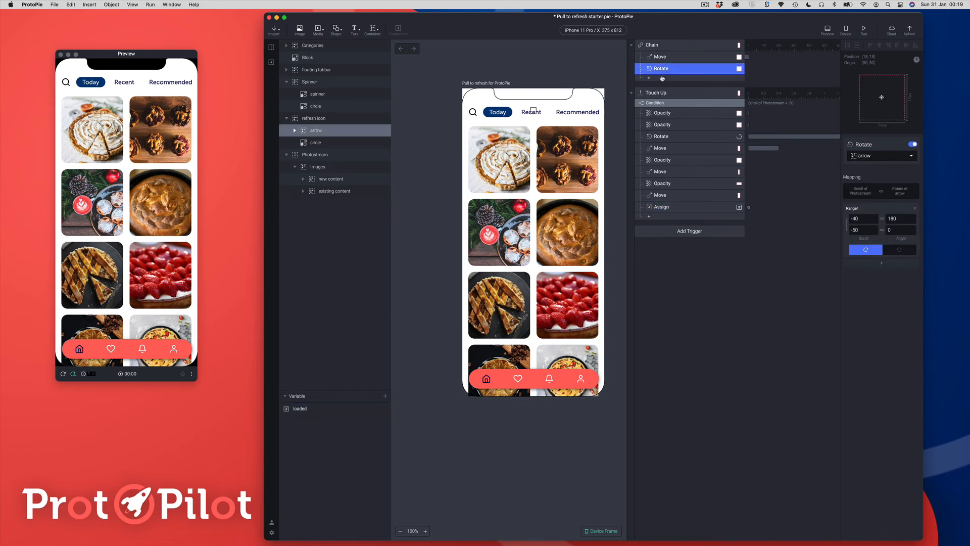
left_click(657, 77)
left_click(707, 236)
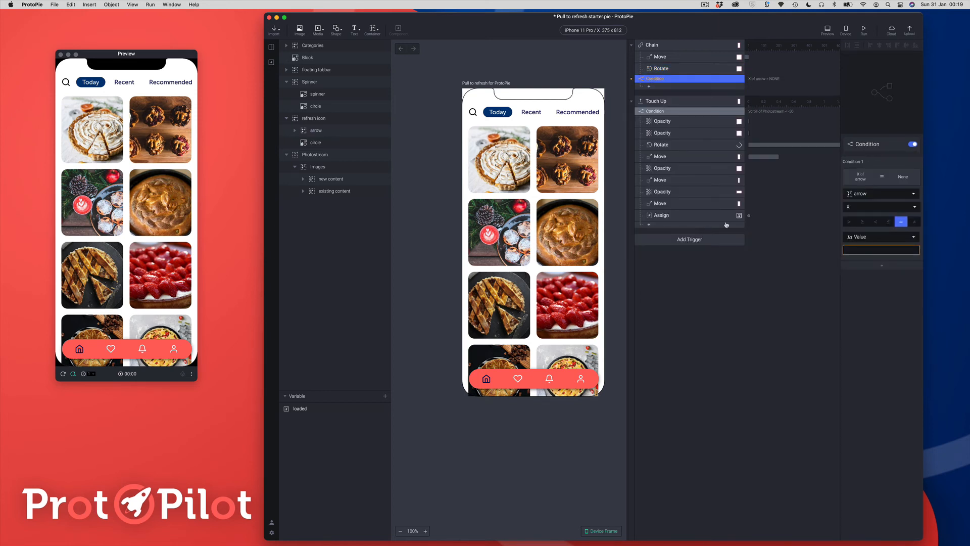
left_click(857, 196)
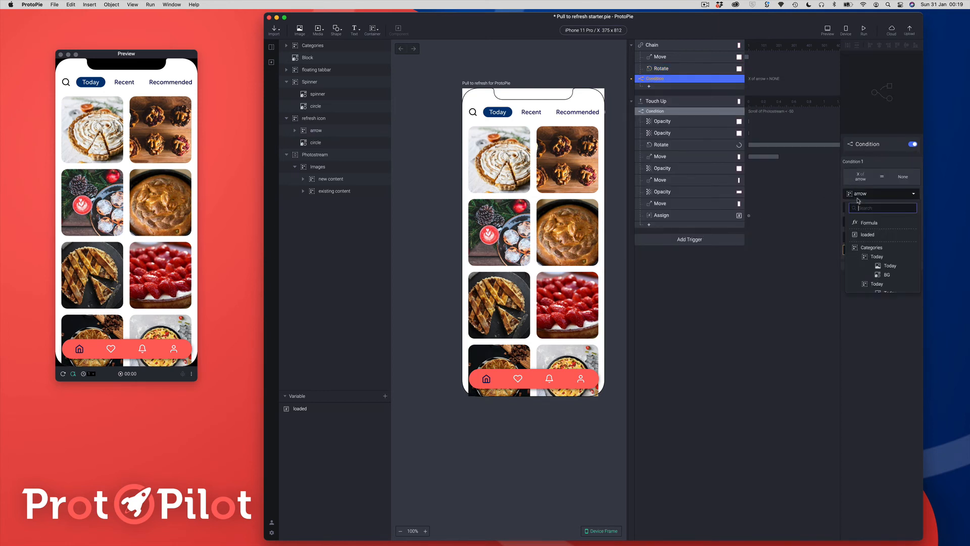
left_click(862, 234)
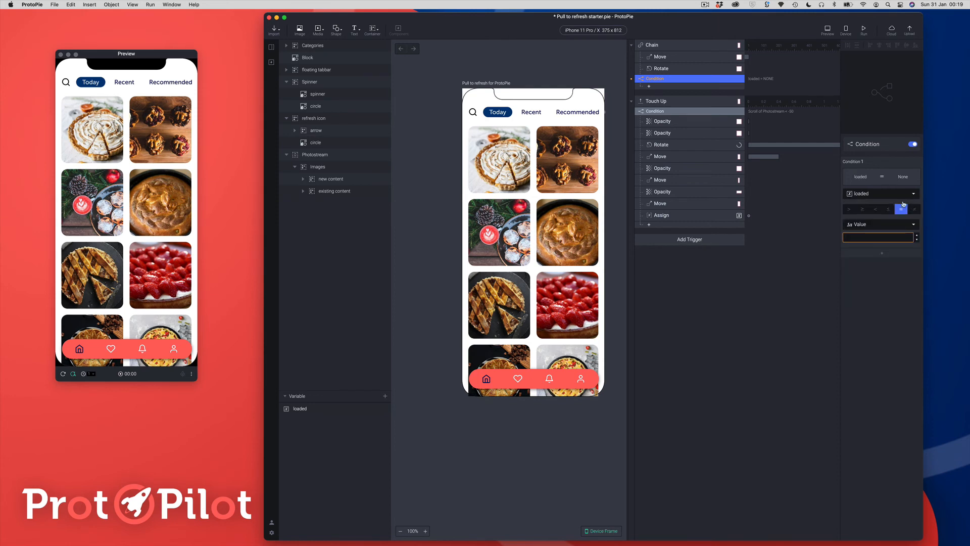
left_click(864, 238)
type("0")
key("Return")
- Place the Chain trigger's Move and Rotate responses together under its new loaded condition
left_click(657, 61)
left_click(658, 69, "shift")
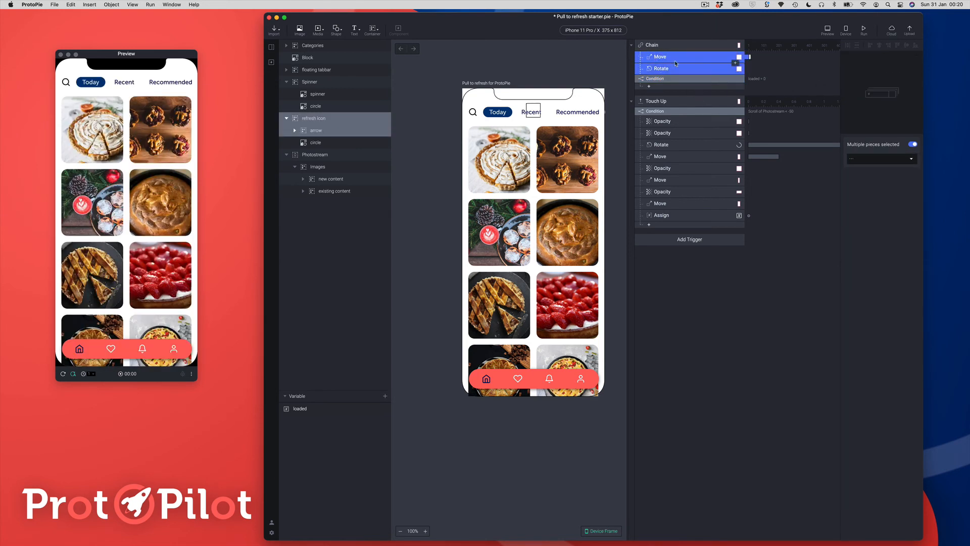
left_click_drag(669, 69, 665, 84)
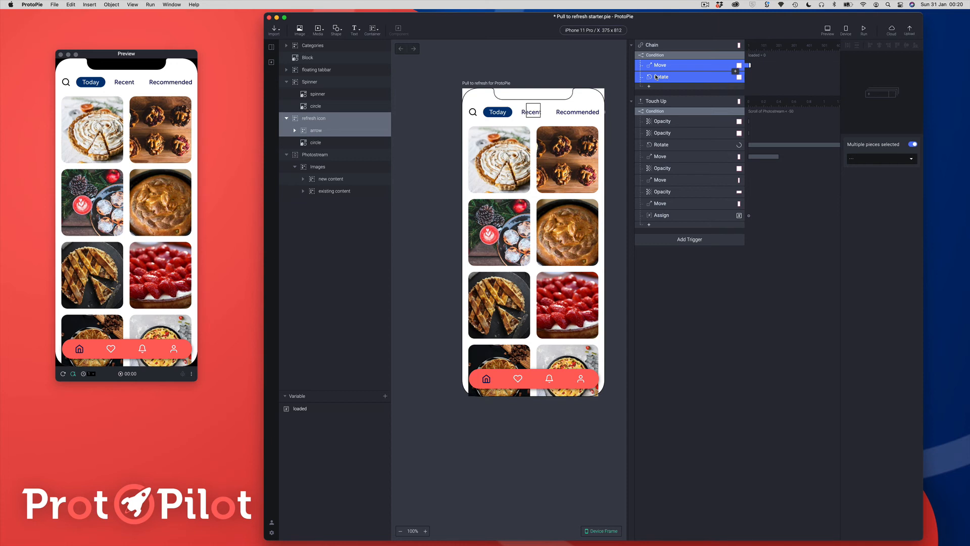
- Add a second requirement to the Touch Up condition so that loaded must equal 0
left_click(655, 112)
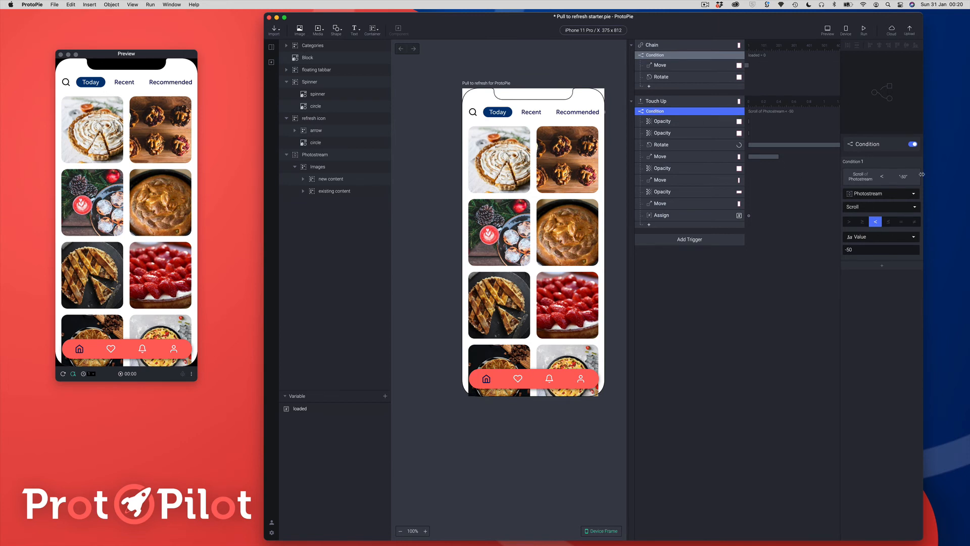
left_click(880, 266)
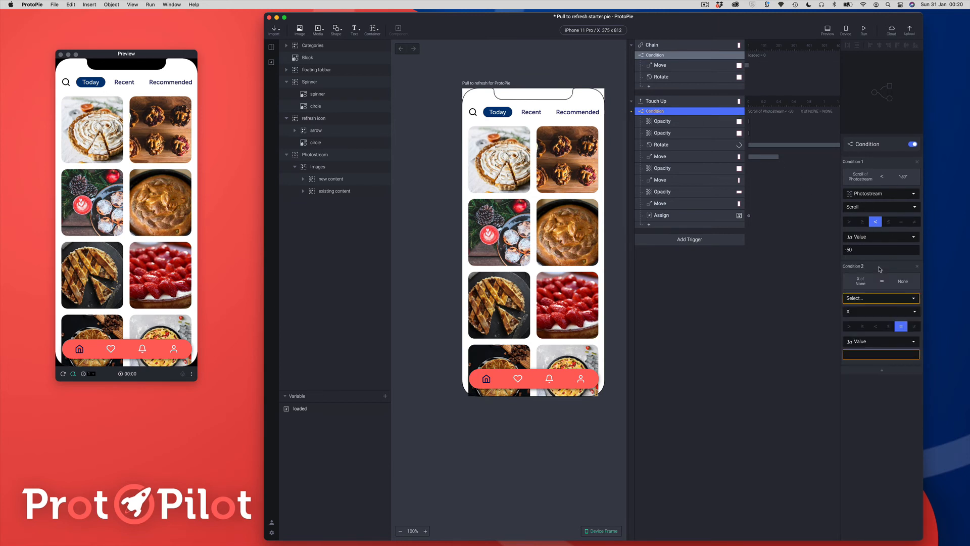
left_click(882, 299)
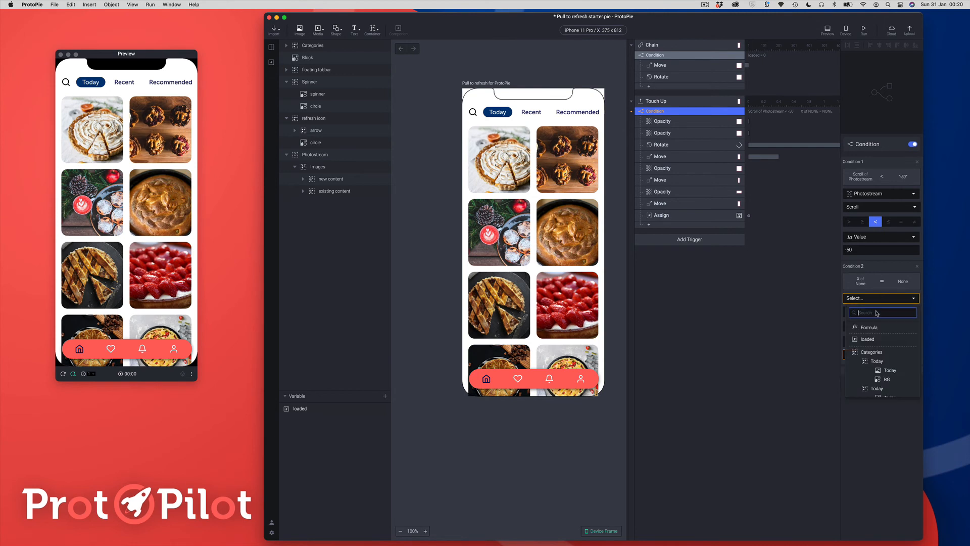
left_click(869, 339)
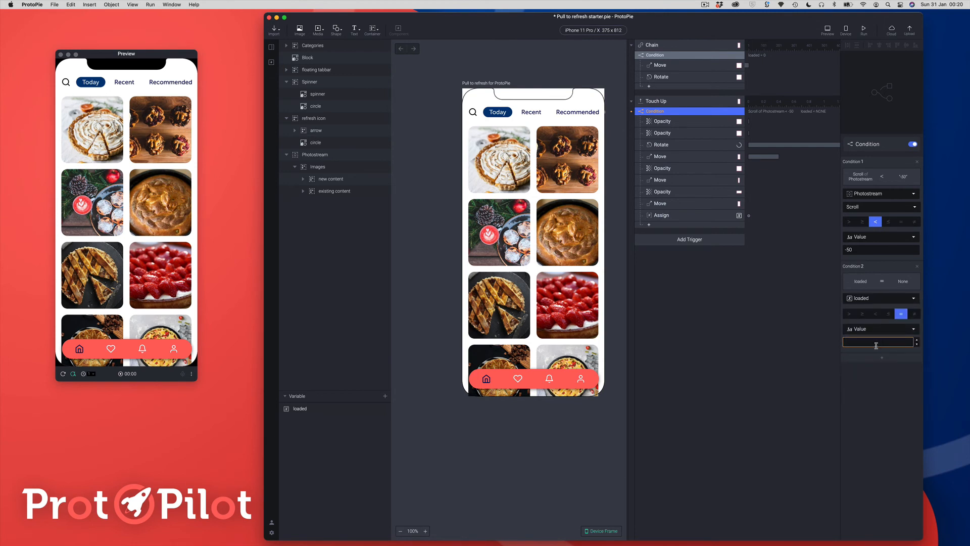
left_click(875, 343)
type("0")
key("Return")
- Review the Touch Up trigger, its condition and Assign response, and the Chain trigger's condition
left_click(651, 104)
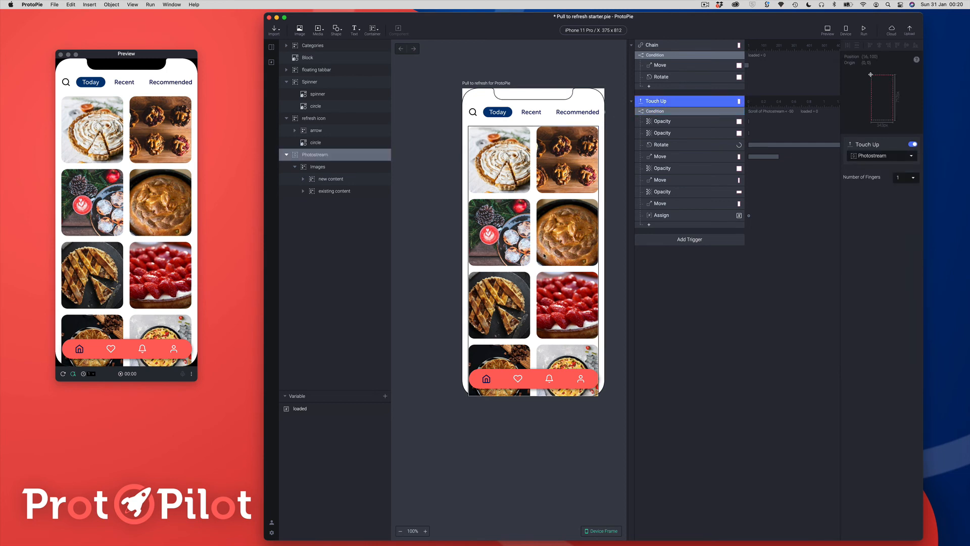
left_click(734, 111)
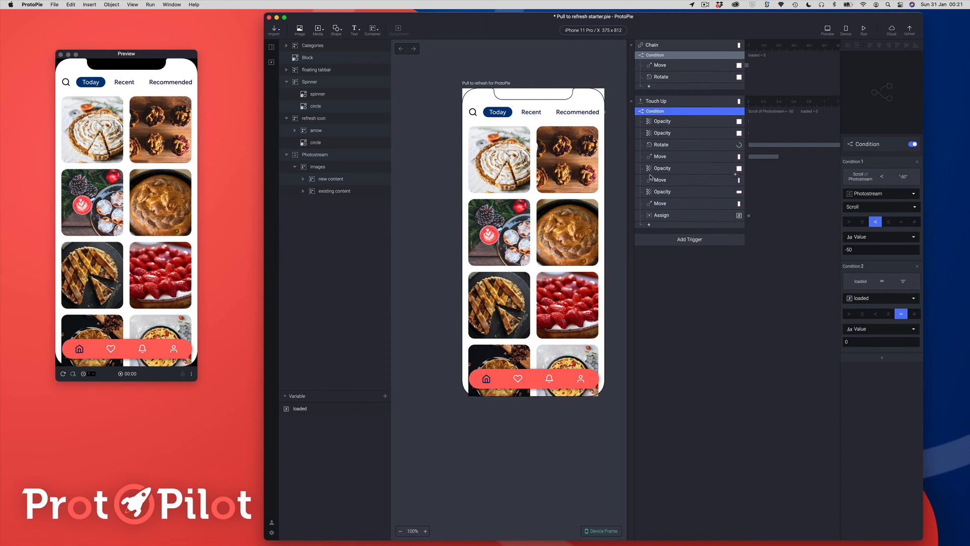
left_click(663, 219)
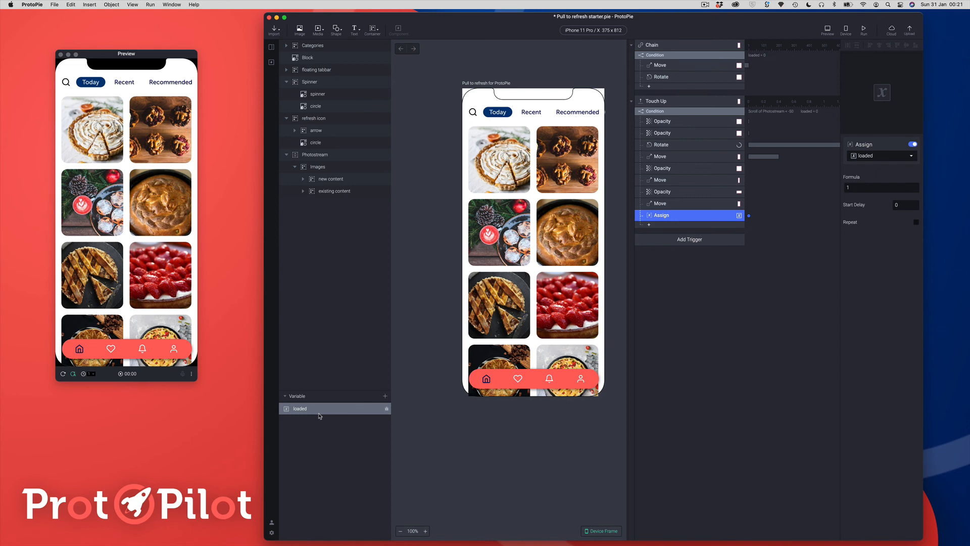
left_click(672, 56)
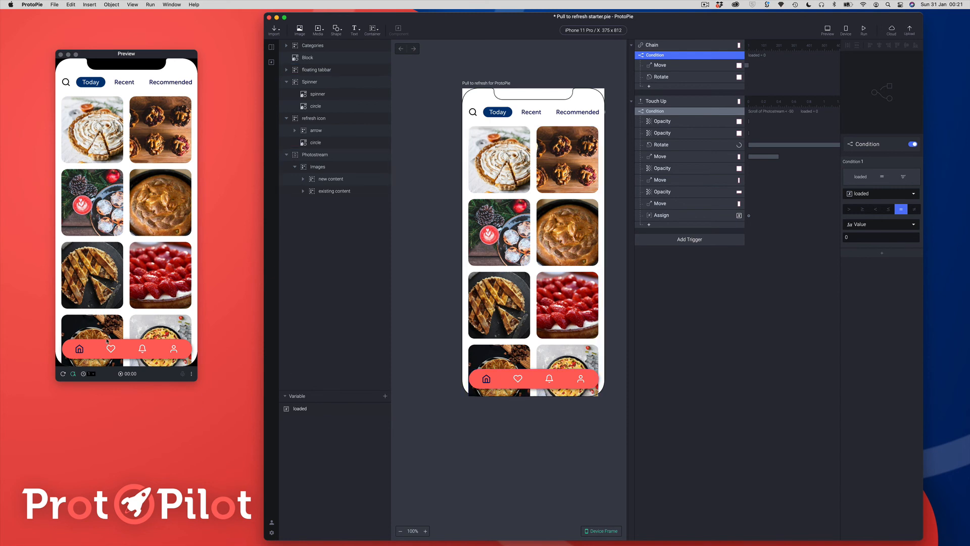
- Restart the preview and test the refresh by pulling the feed down, scrolling through it and pulling down repeatedly again
left_click(62, 374)
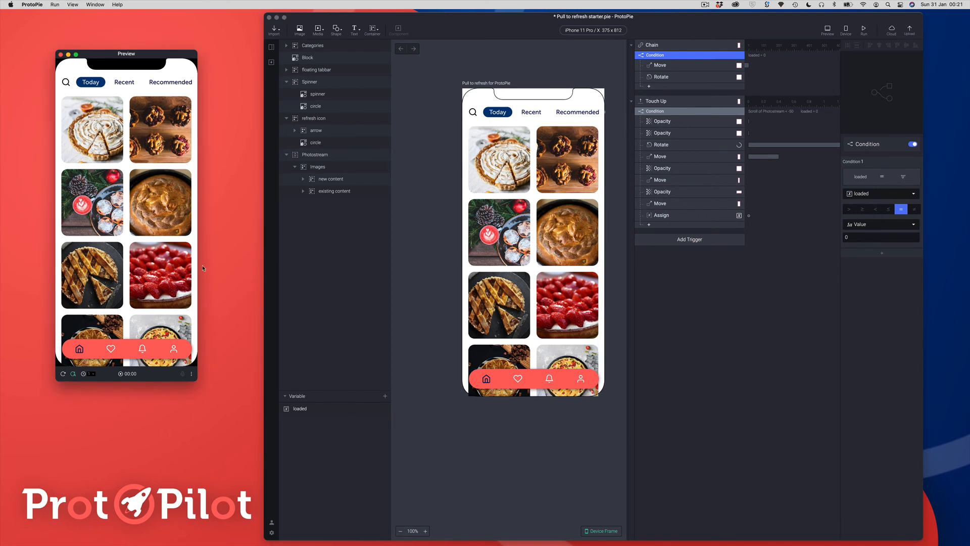
left_click_drag(125, 276, 140, 237)
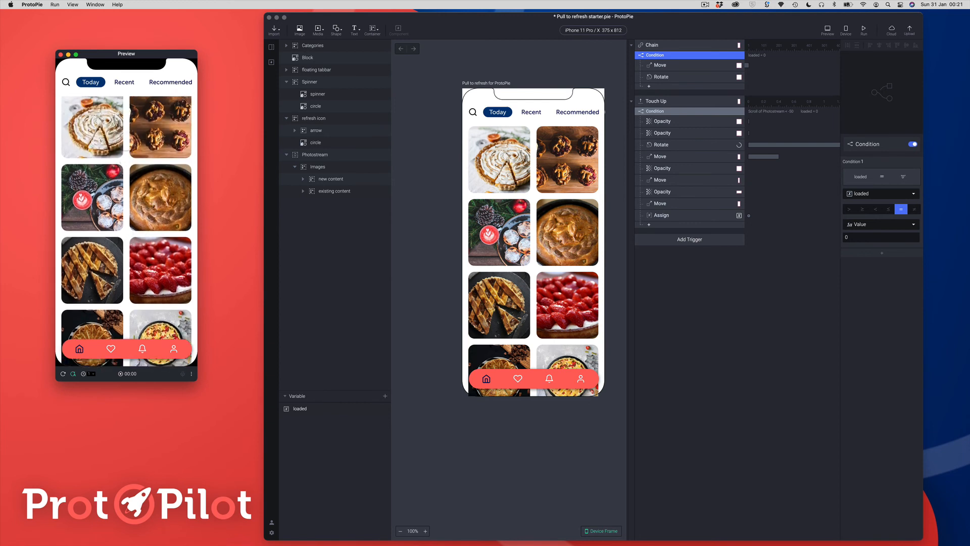
left_click_drag(126, 146, 133, 203)
left_click_drag(126, 155, 138, 245)
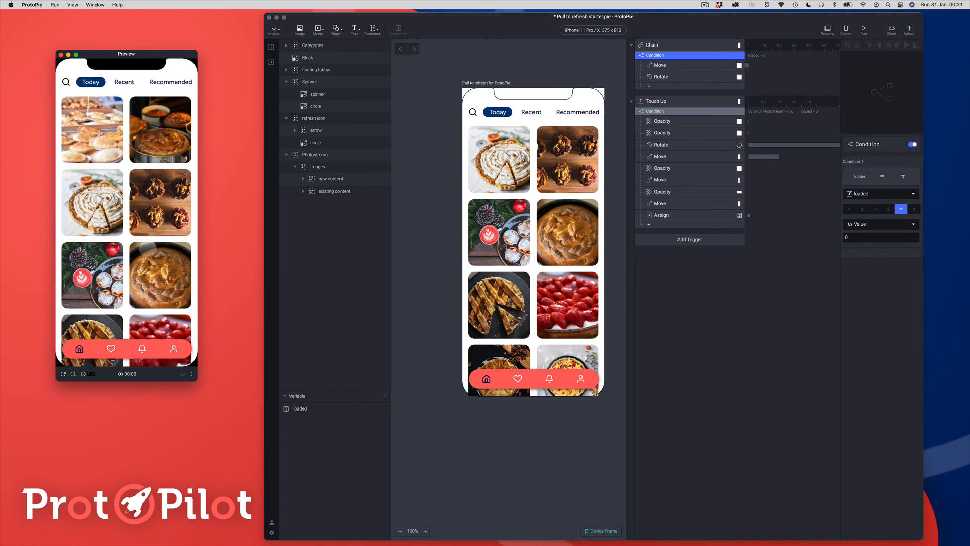
left_click_drag(148, 248, 136, 162)
mouse_move(138, 195)
left_mouse_down()
mouse_move(137, 185)
mouse_move(135, 215)
left_mouse_up()
left_click_drag(139, 145, 133, 204)
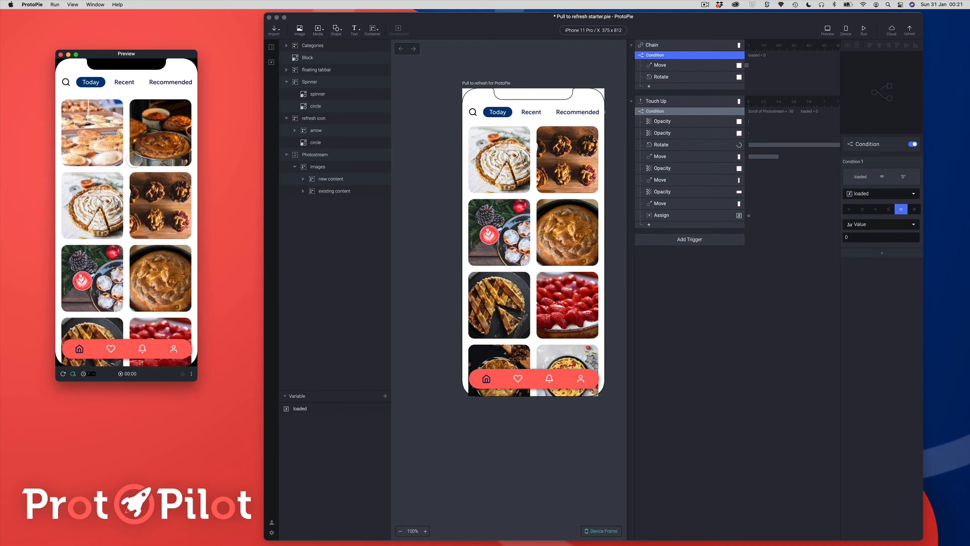
left_click_drag(135, 159, 145, 302)
left_click_drag(133, 208, 131, 313)
left_click_drag(131, 182, 127, 288)
left_click_drag(135, 155, 133, 209)
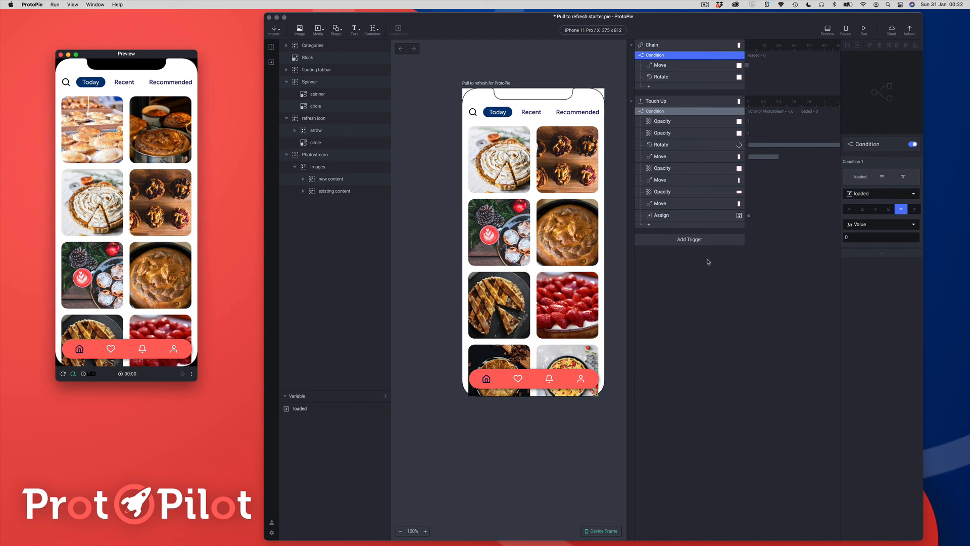
- Look through the available trigger types, close the list and select the Photostream layer to view its properties
left_click(690, 243)
left_click(688, 243)
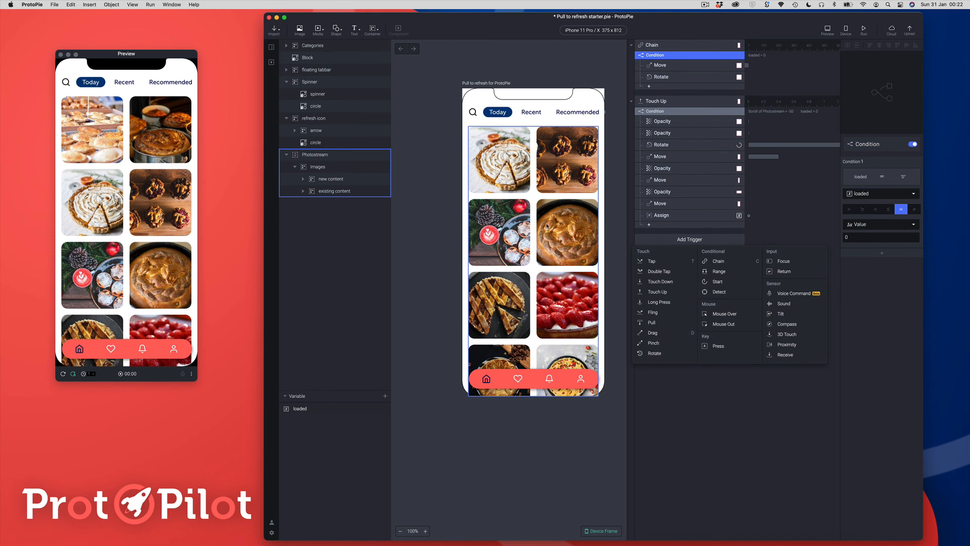
left_click(299, 159)
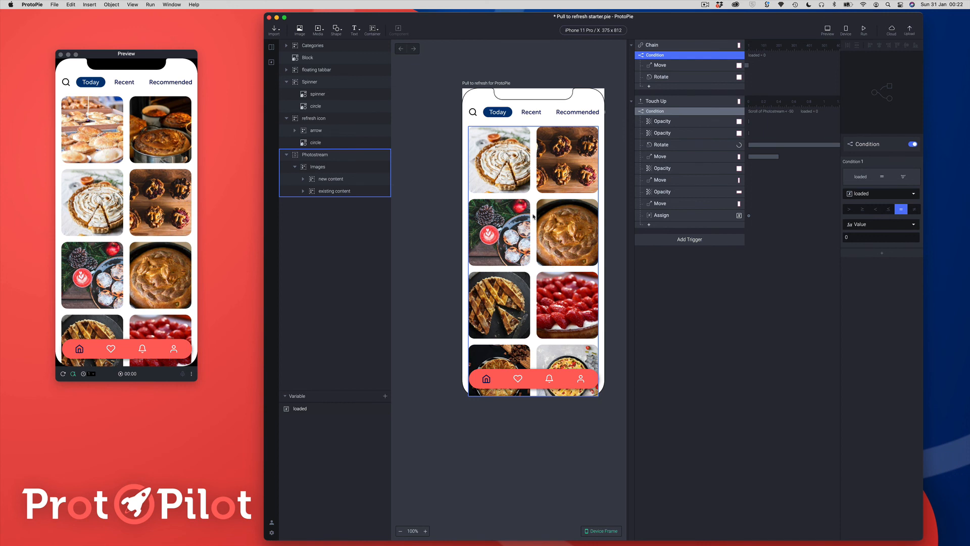
left_click(529, 150)
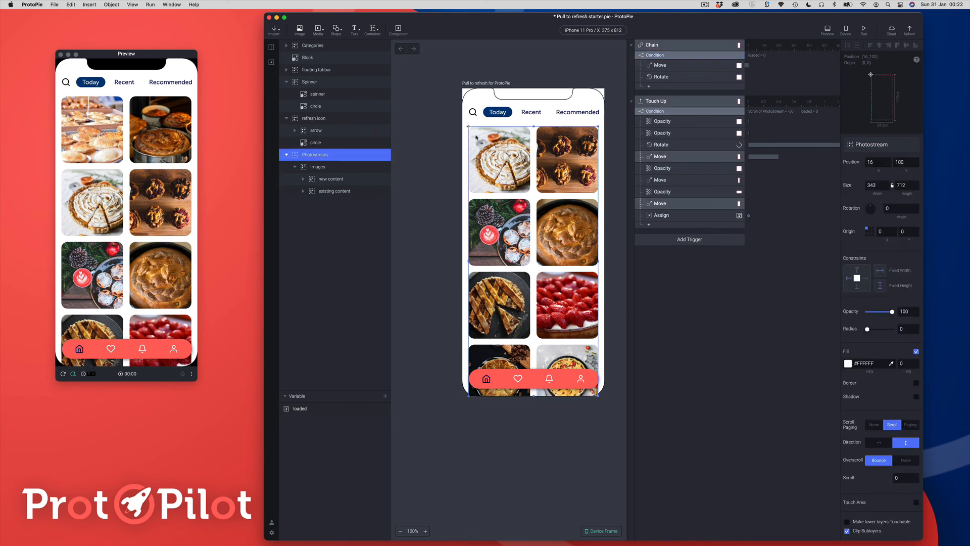